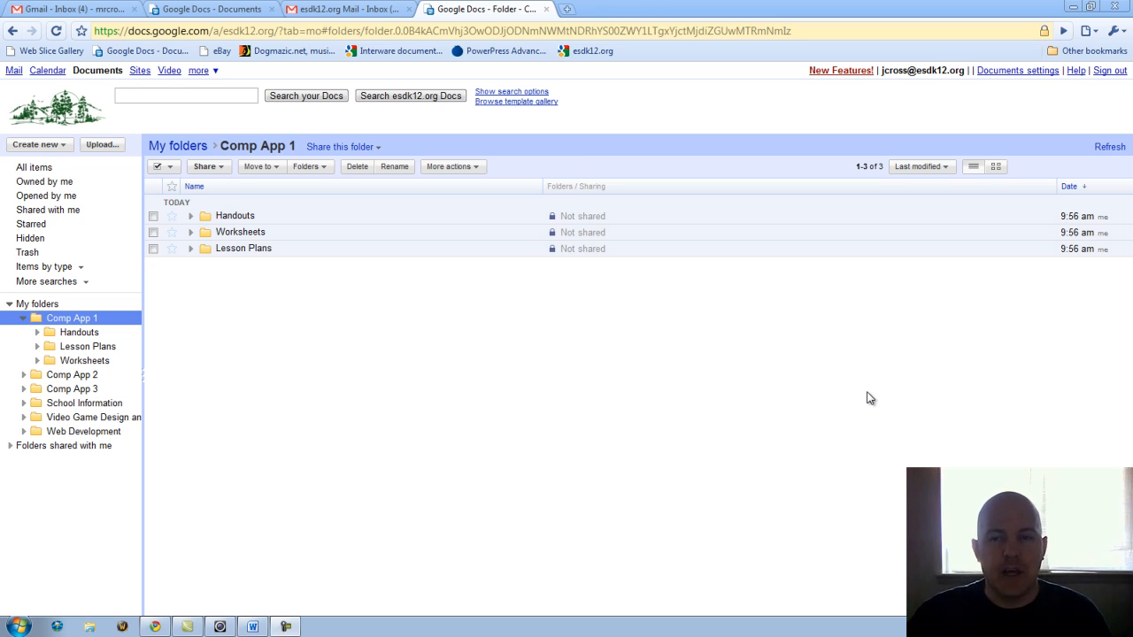
# Compare the teacher's and student's document lists, then return to the Comp App 1 folder.
pyautogui.click(194, 9)
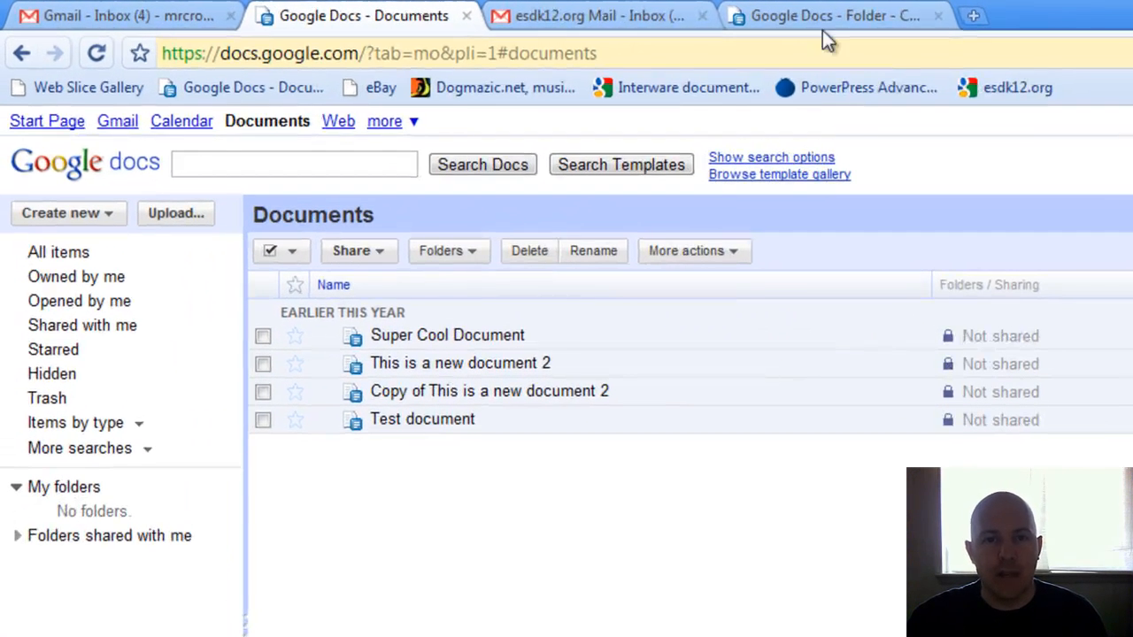
pyautogui.click(475, 11)
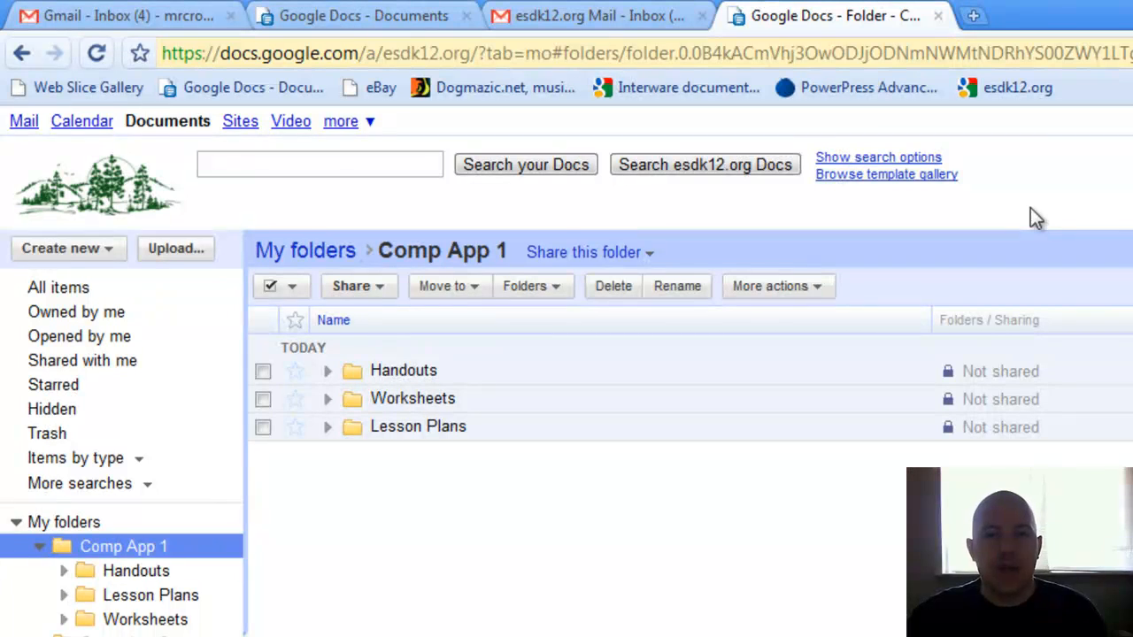
pyautogui.click(474, 19)
pyautogui.click(832, 19)
pyautogui.click(451, 17)
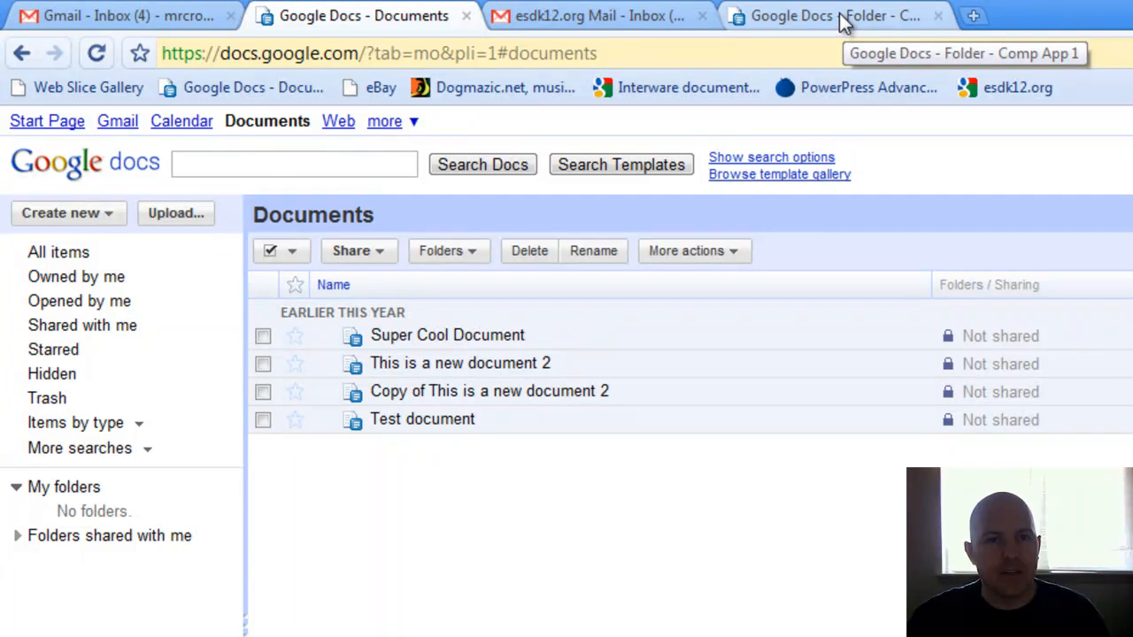
pyautogui.click(778, 18)
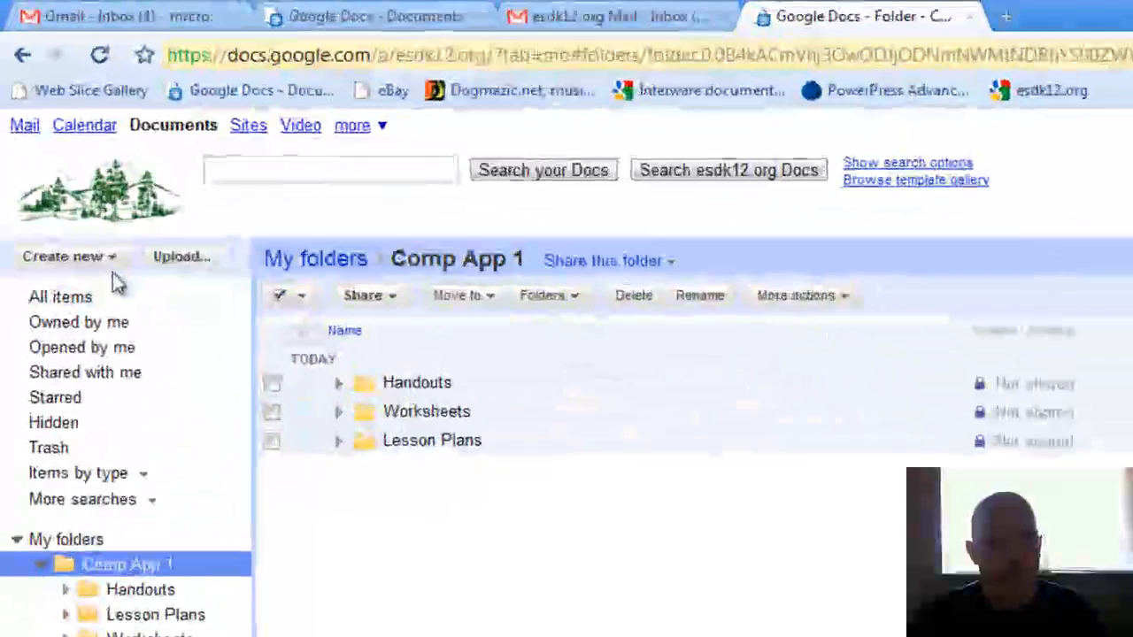
# Create a new folder in Comp App 1 and name it 'Upload Work'.
pyautogui.click(58, 145)
pyautogui.click(101, 483)
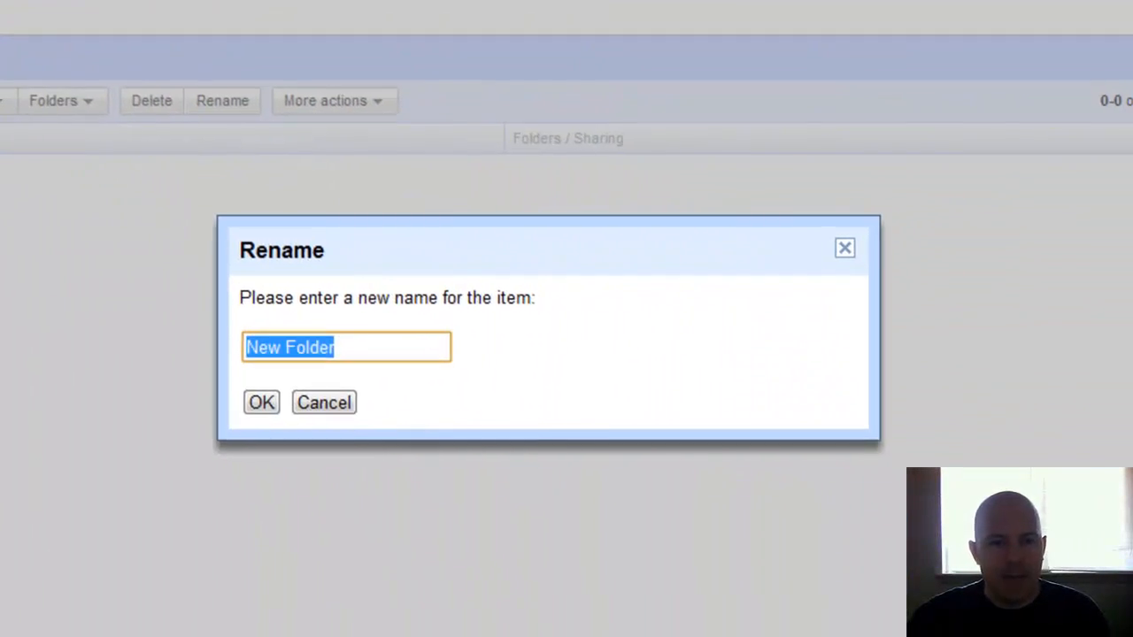
pyautogui.write('Upload Wor')
pyautogui.write(',k')
pyautogui.press('BackSpace')
pyautogui.press('BackSpace')
pyautogui.write('k')
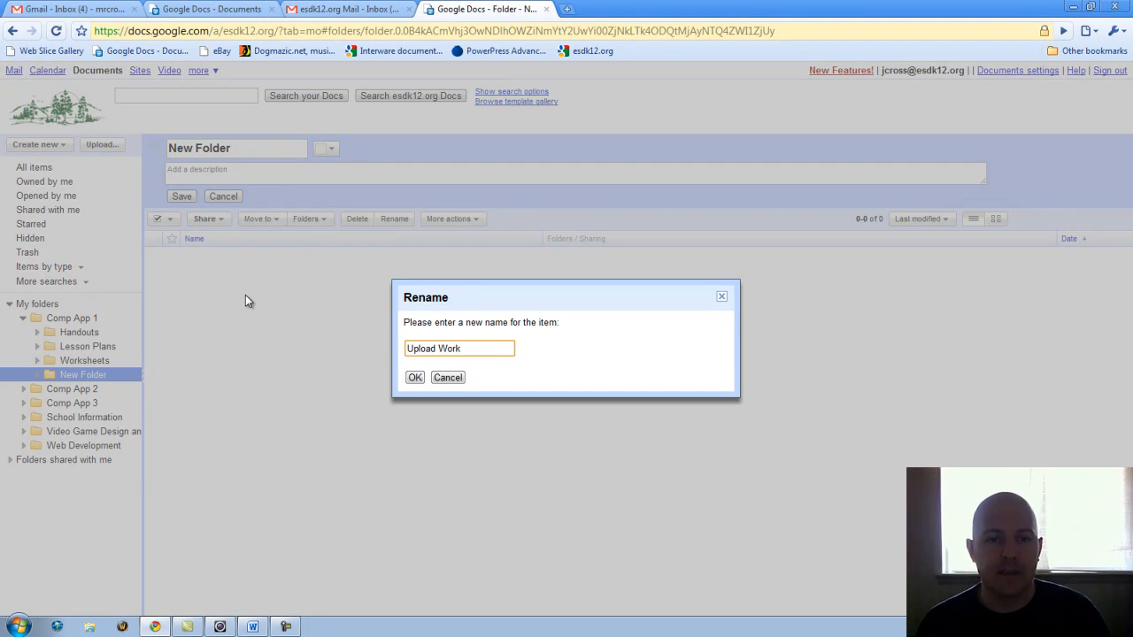
# Confirm the new folder and retype its title as 'Upload Work'.
pyautogui.click(413, 378)
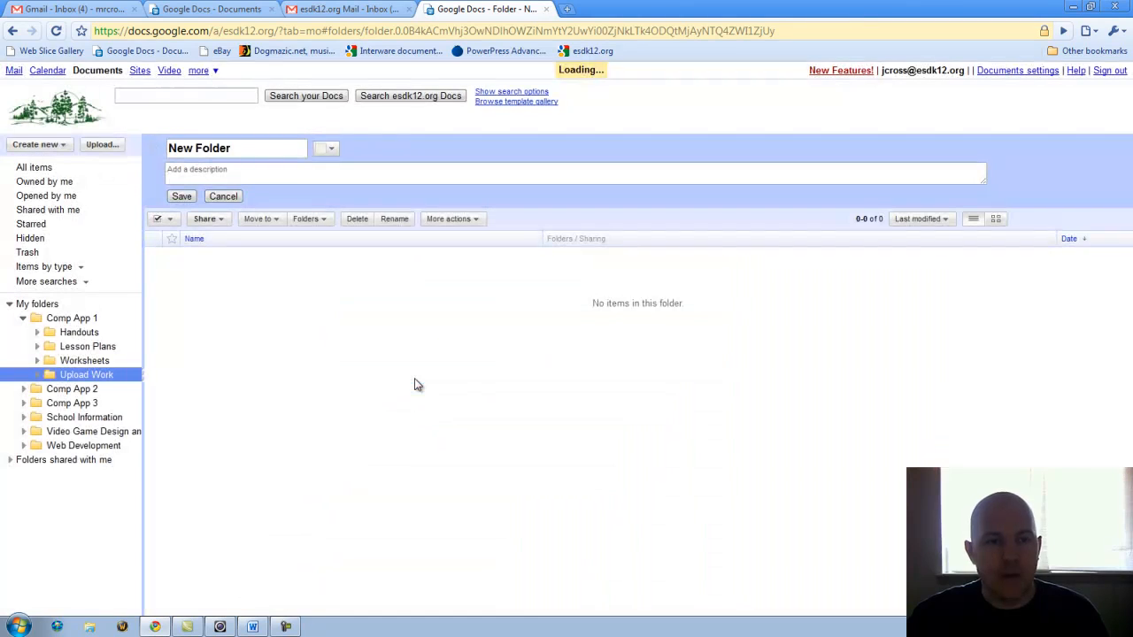
pyautogui.click(242, 147)
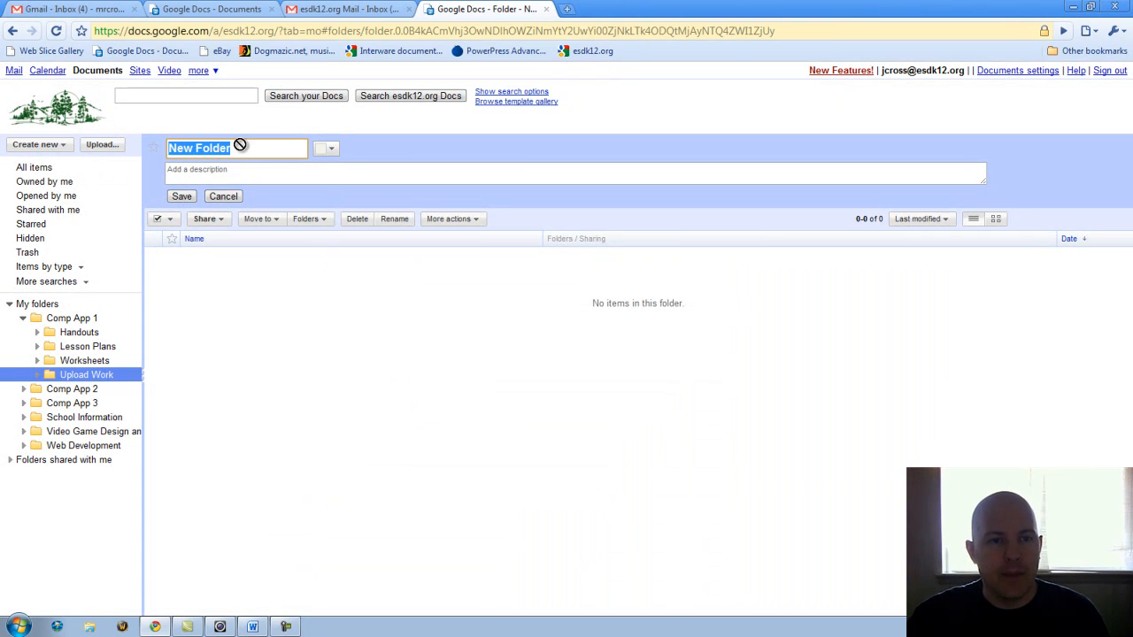
pyautogui.write('Upo')
pyautogui.press('BackSpace')
pyautogui.write('load Work')
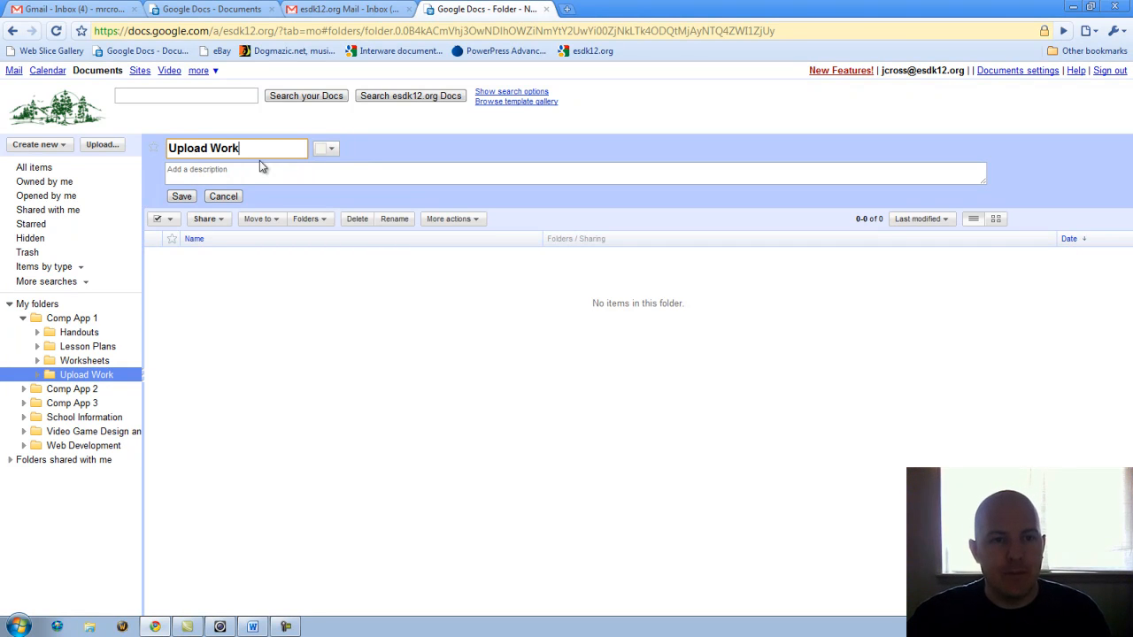
# Colour the folder red, describe it as 'This is where you upload work.' and save.
pyautogui.click(328, 149)
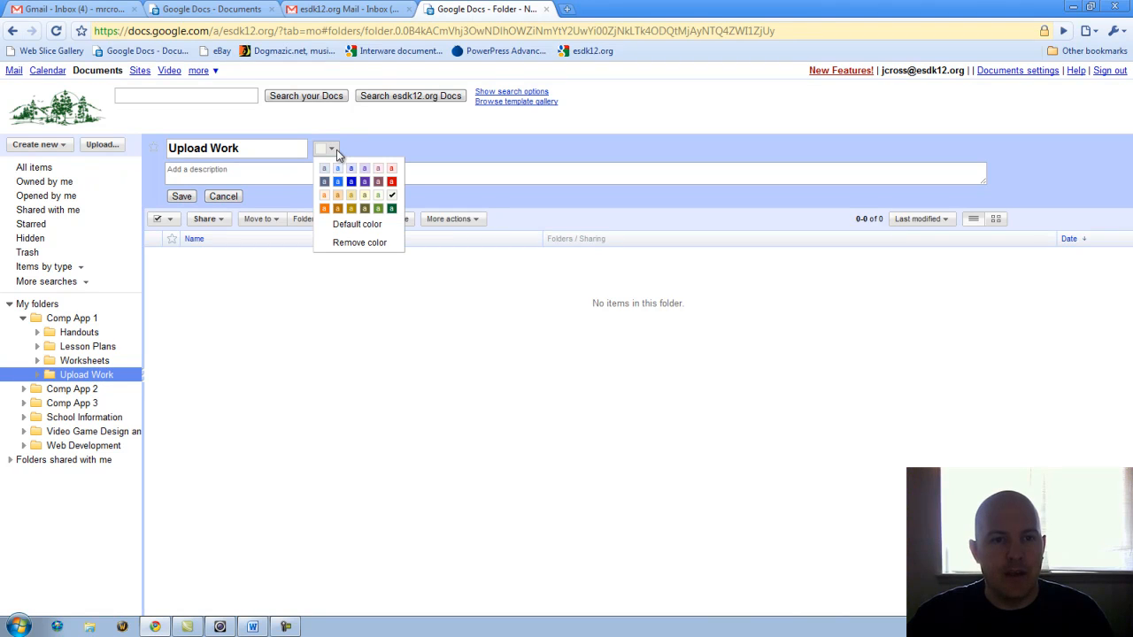
pyautogui.click(391, 183)
pyautogui.click(276, 172)
pyautogui.write('This is where')
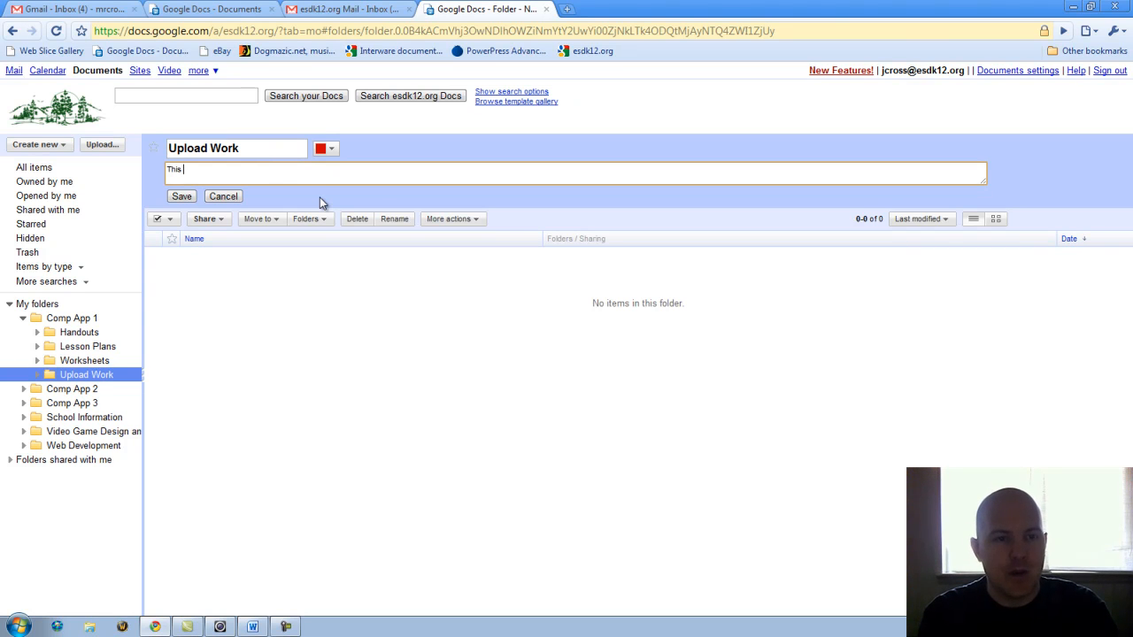
pyautogui.press('BackSpace')
pyautogui.press('BackSpace')
pyautogui.press('BackSpace')
pyautogui.press('BackSpace')
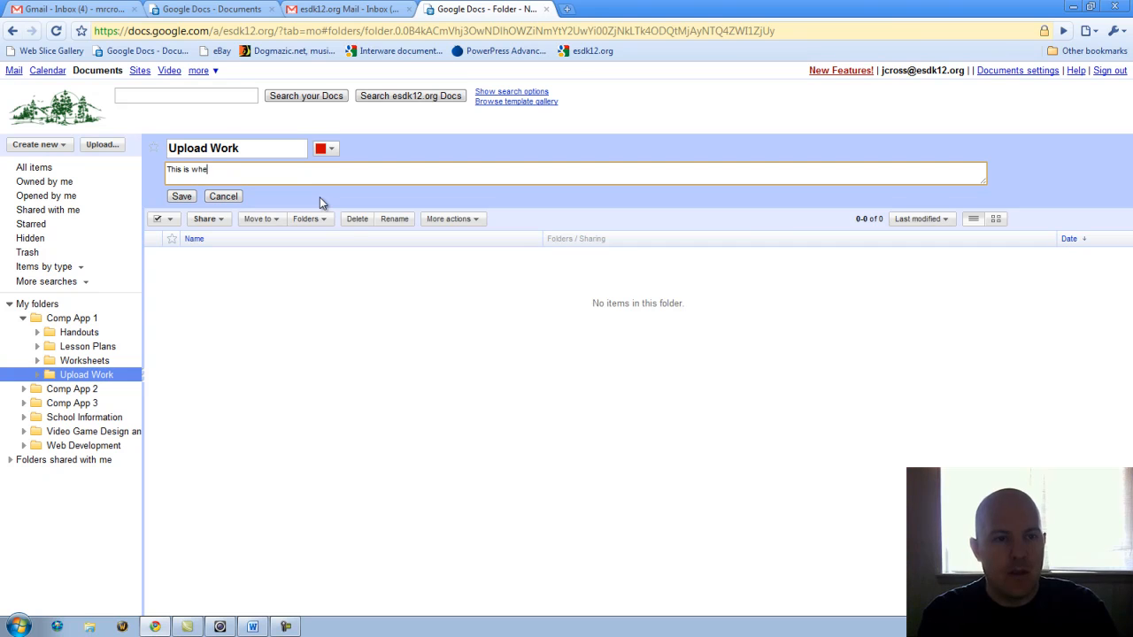
pyautogui.write('here you ')
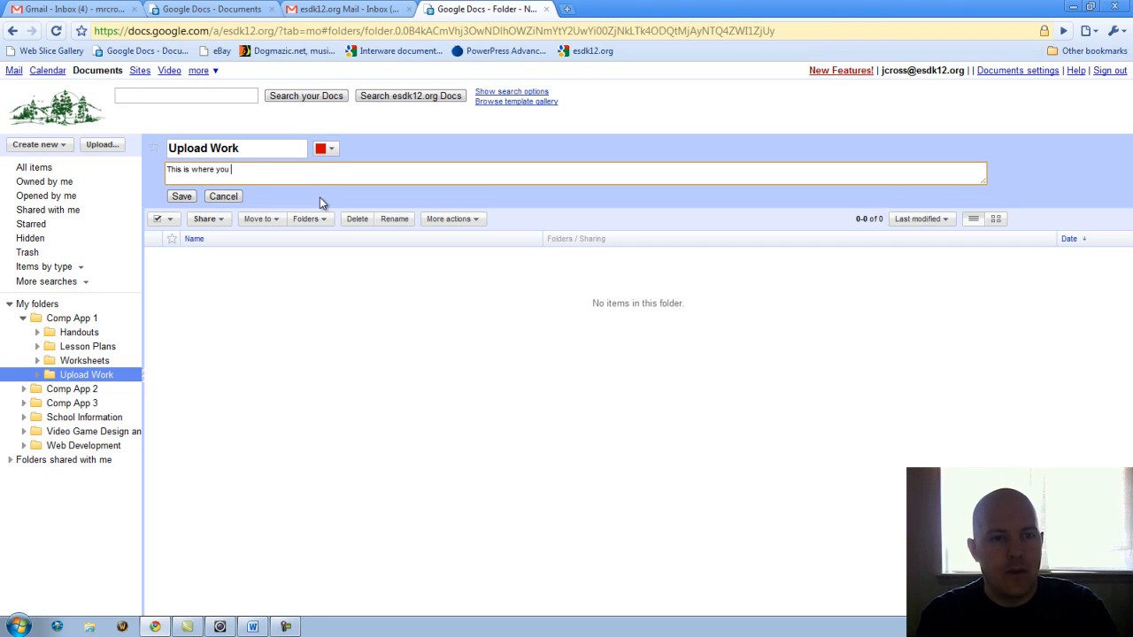
pyautogui.write('upload work.')
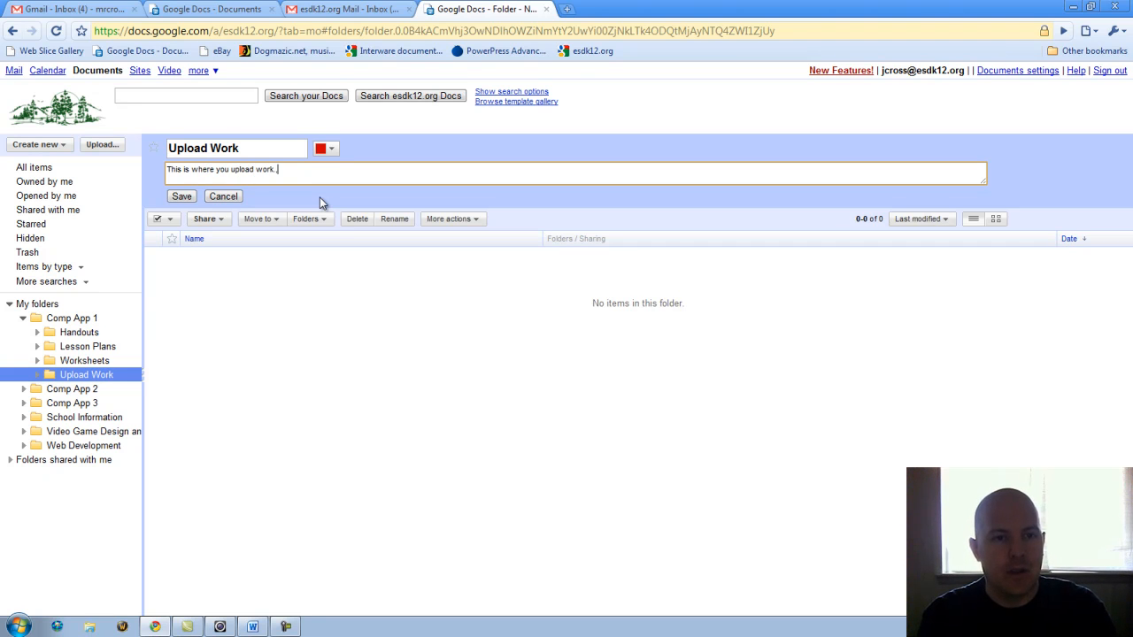
pyautogui.click(183, 196)
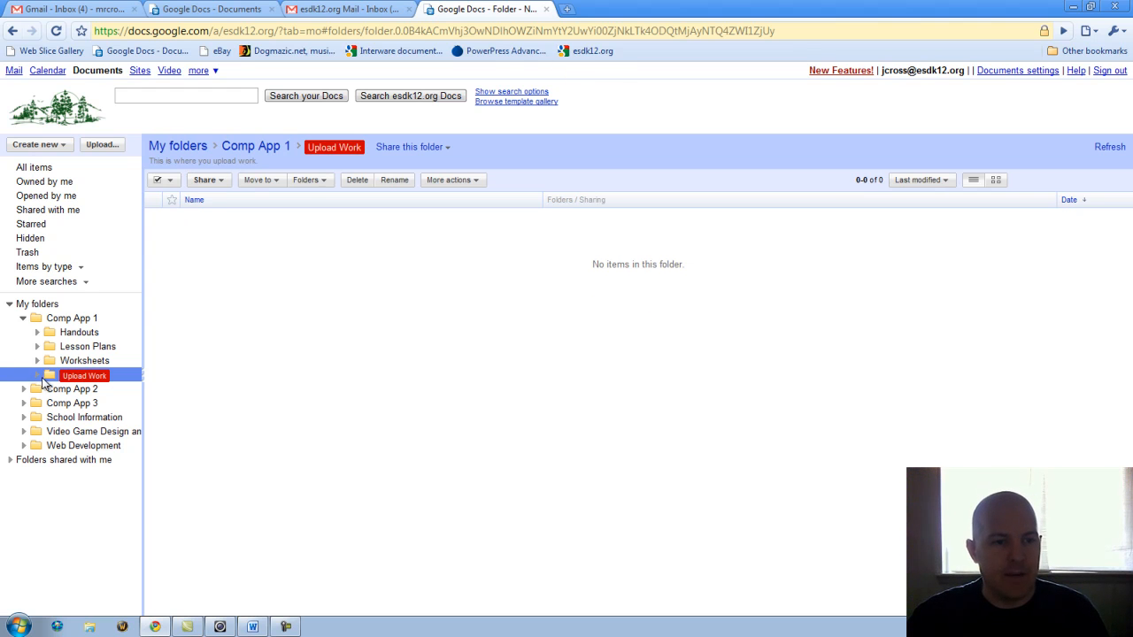
pyautogui.click(75, 320)
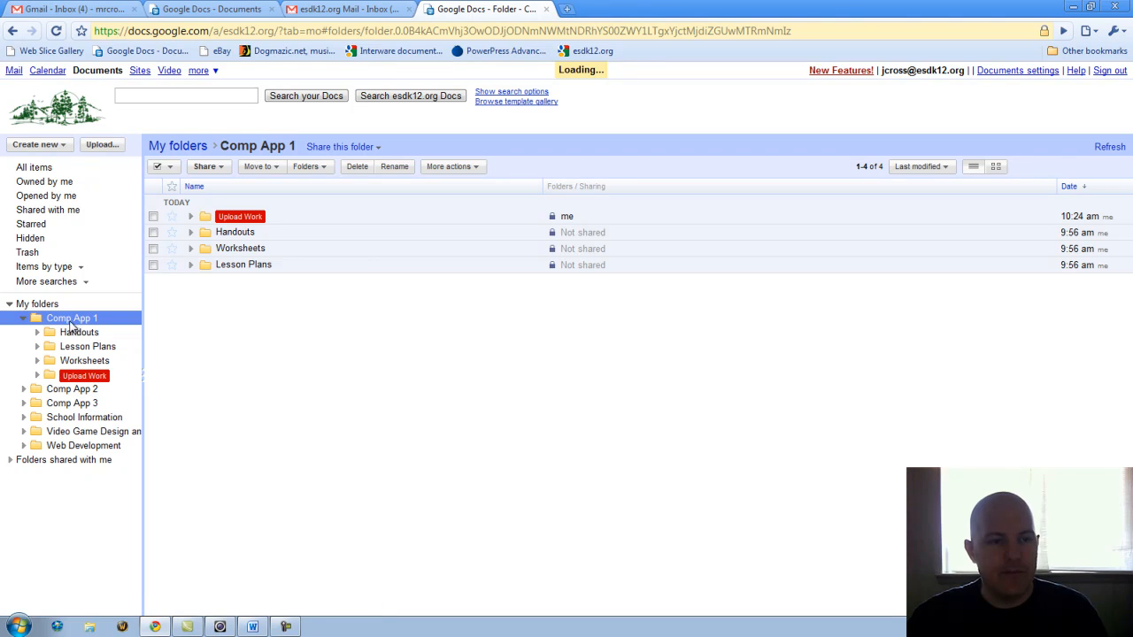
# Open the empty Upload Work folder and bring up its Share this folder menu.
pyautogui.click(79, 378)
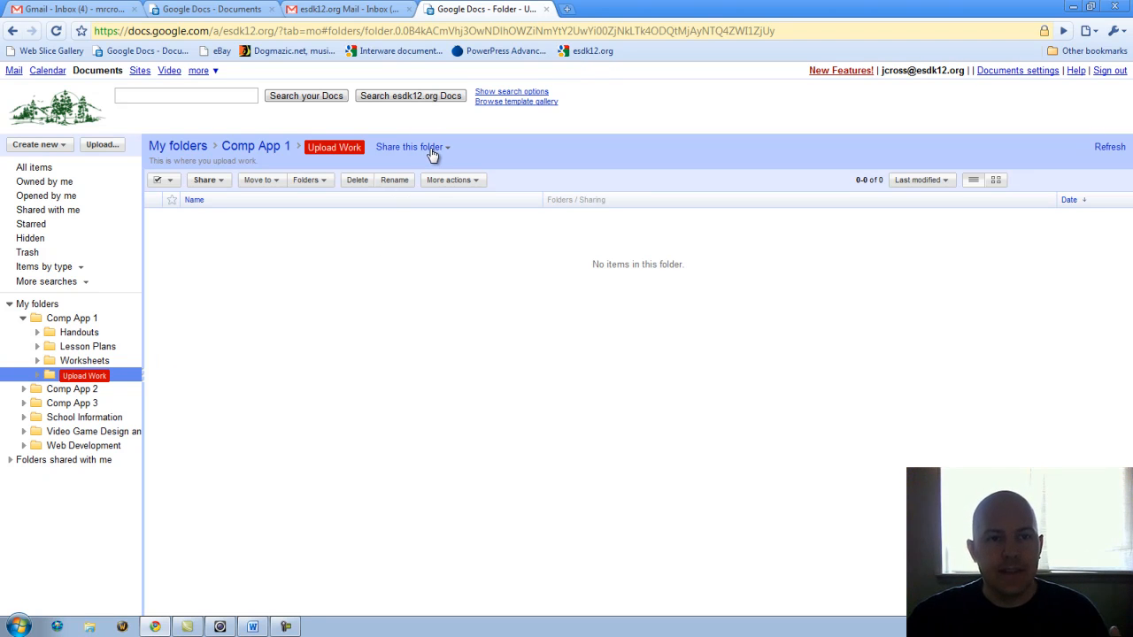
pyautogui.click(241, 11)
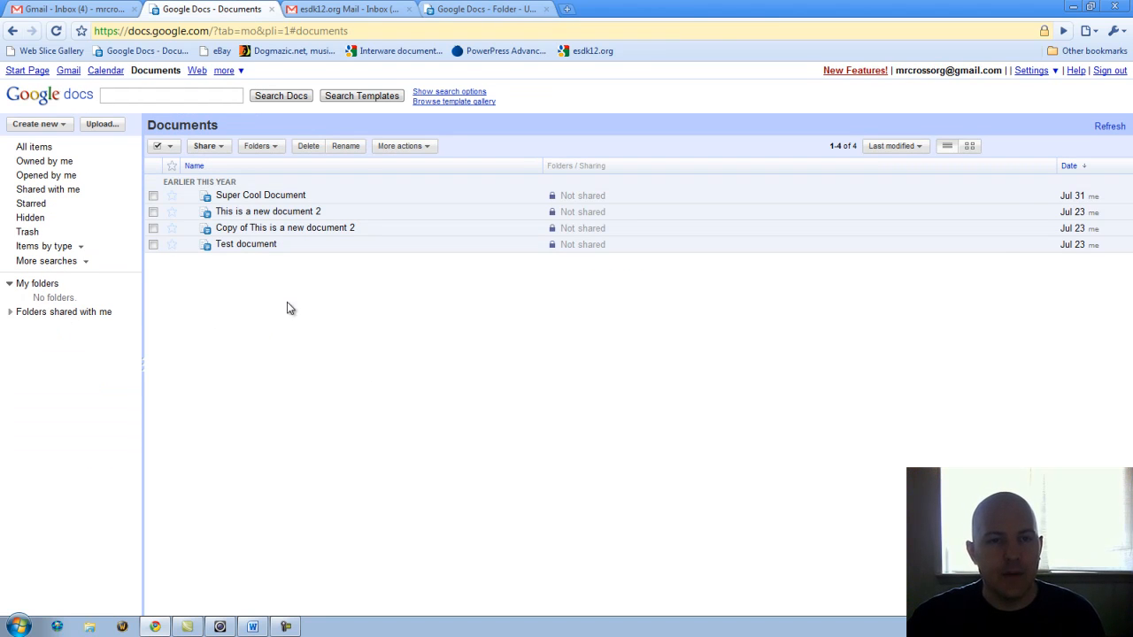
pyautogui.click(469, 10)
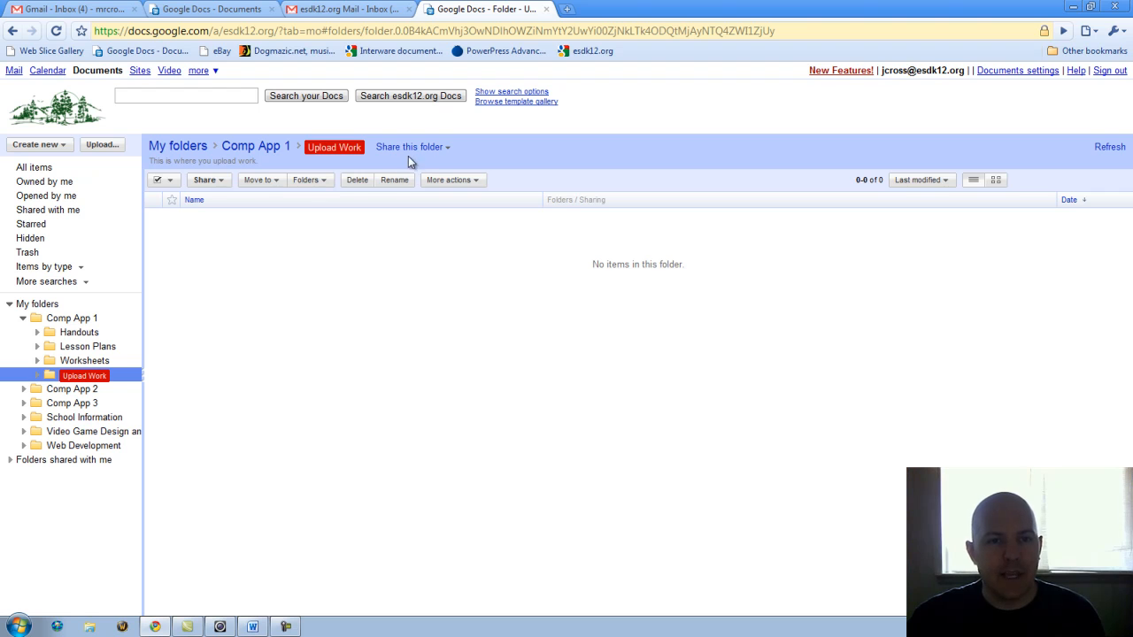
pyautogui.click(440, 151)
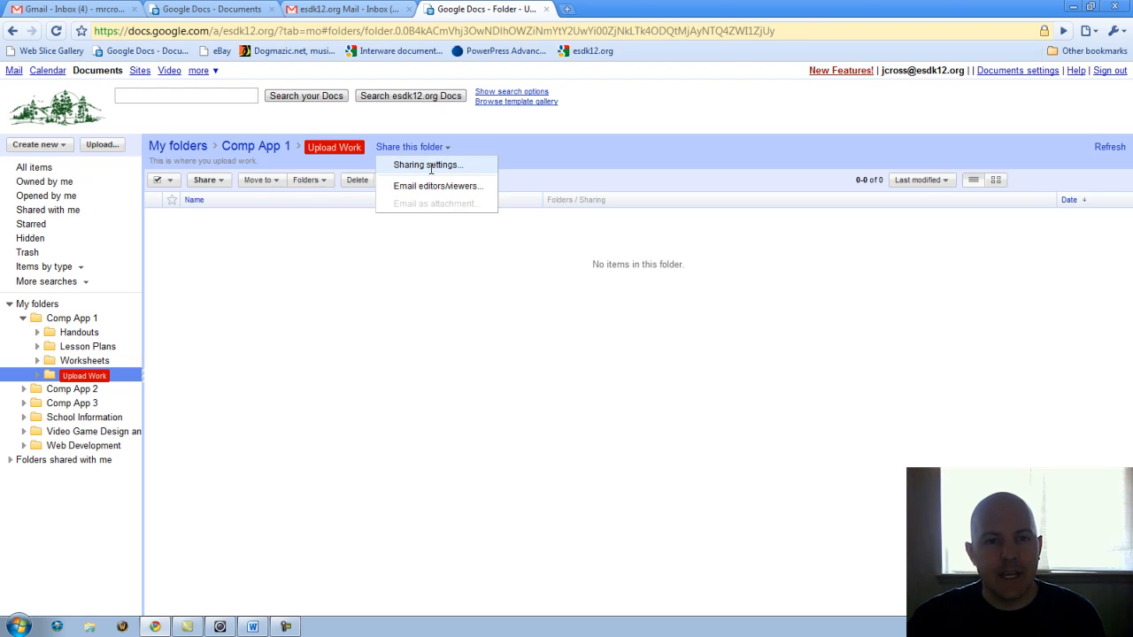
# Share Upload Work with the student's Gmail address as an editor, allowing outside-domain sharing.
pyautogui.click(432, 166)
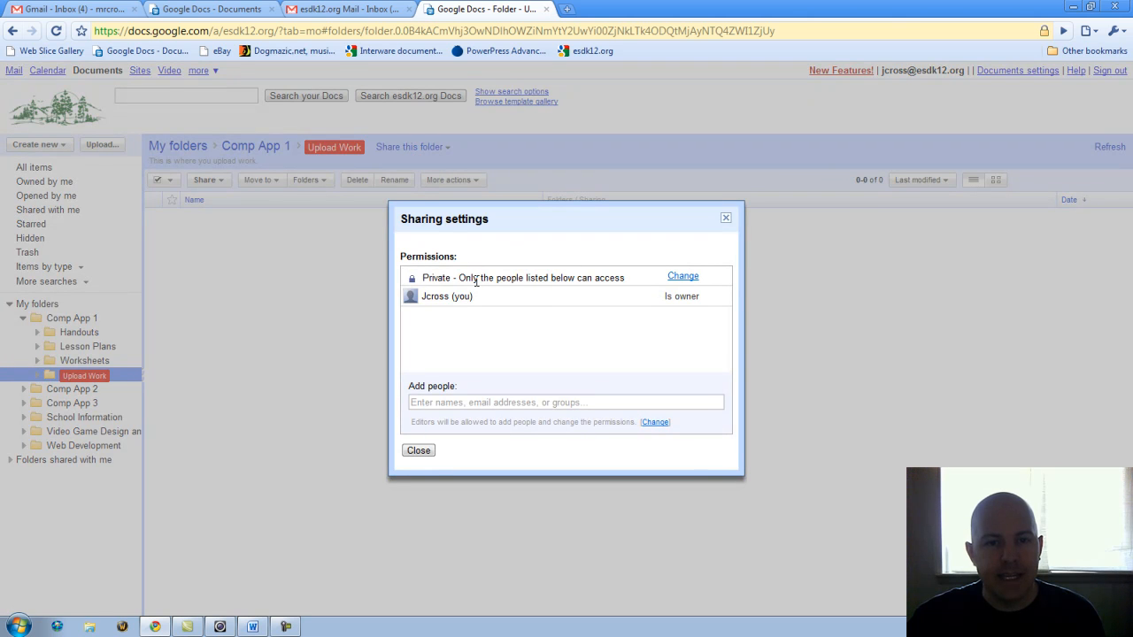
pyautogui.click(426, 402)
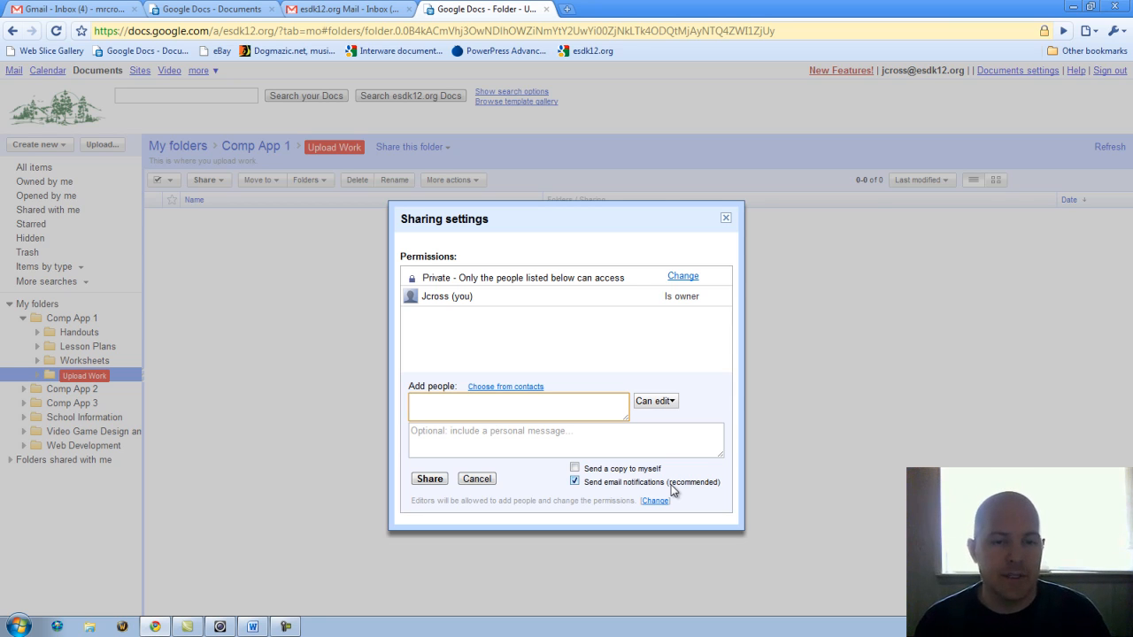
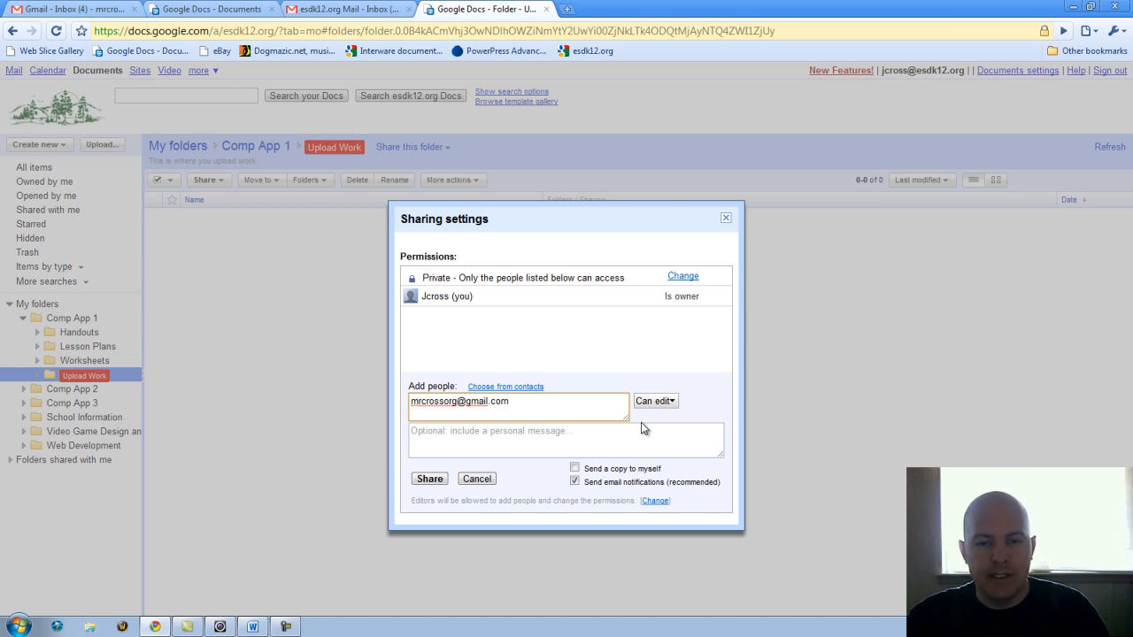
pyautogui.click(430, 479)
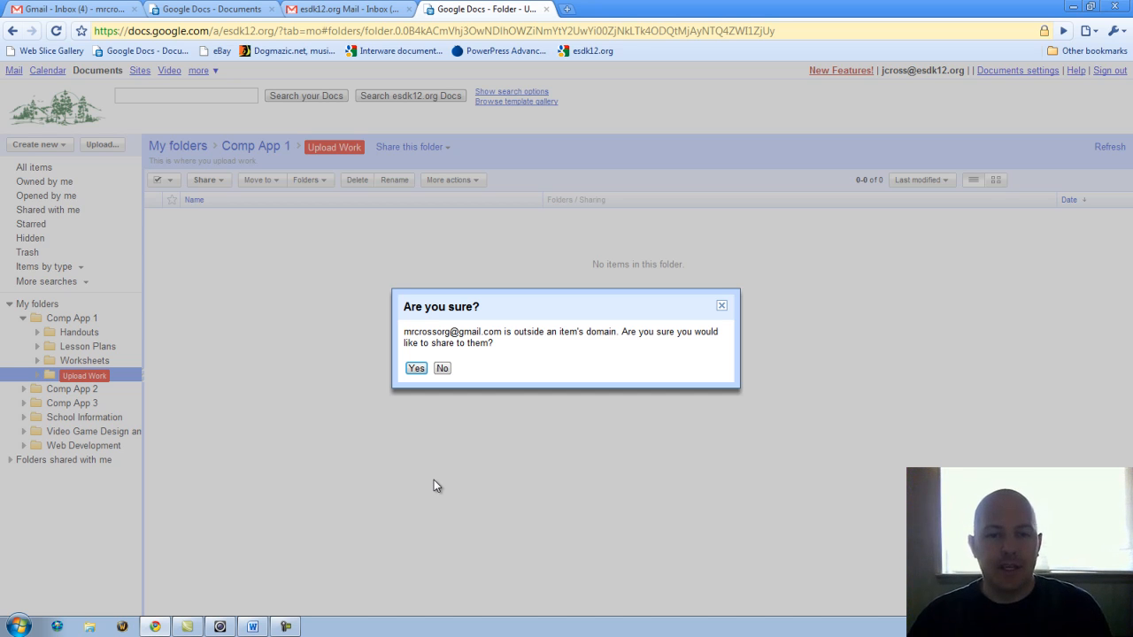
pyautogui.click(420, 370)
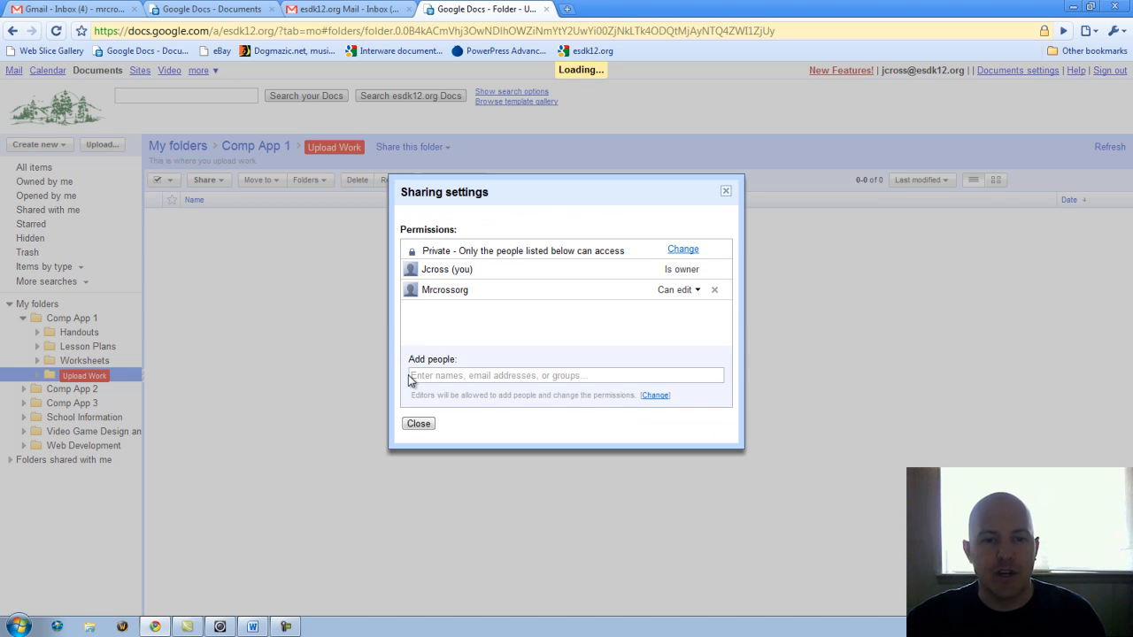
pyautogui.click(419, 424)
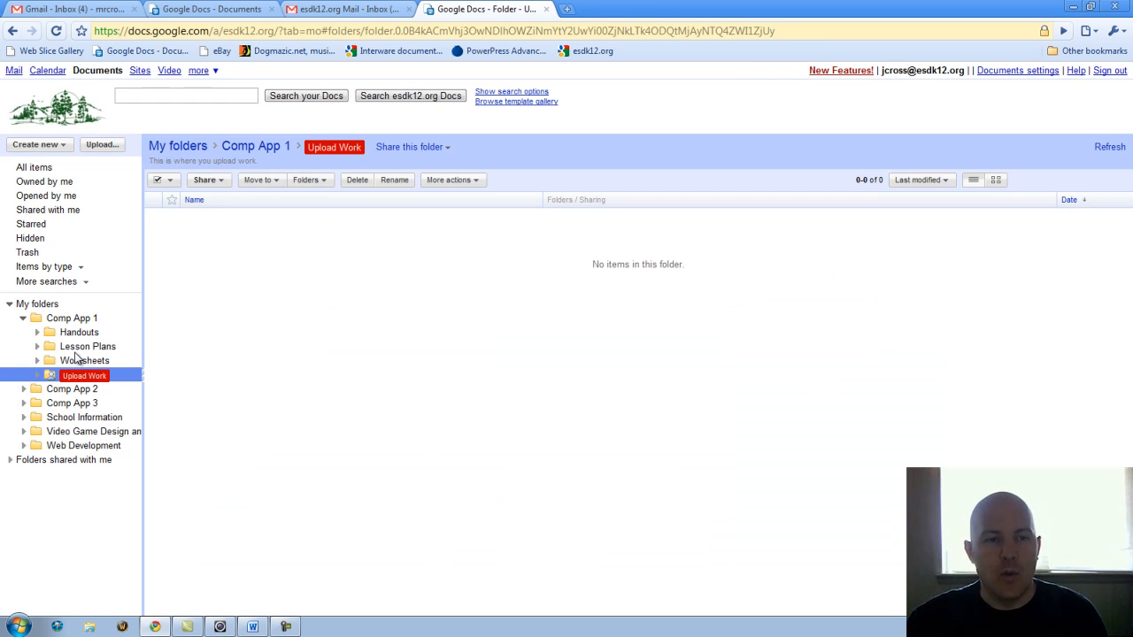
# In the student account, reload, open the shared Upload Work folder and go to Upload Files.
pyautogui.click(217, 9)
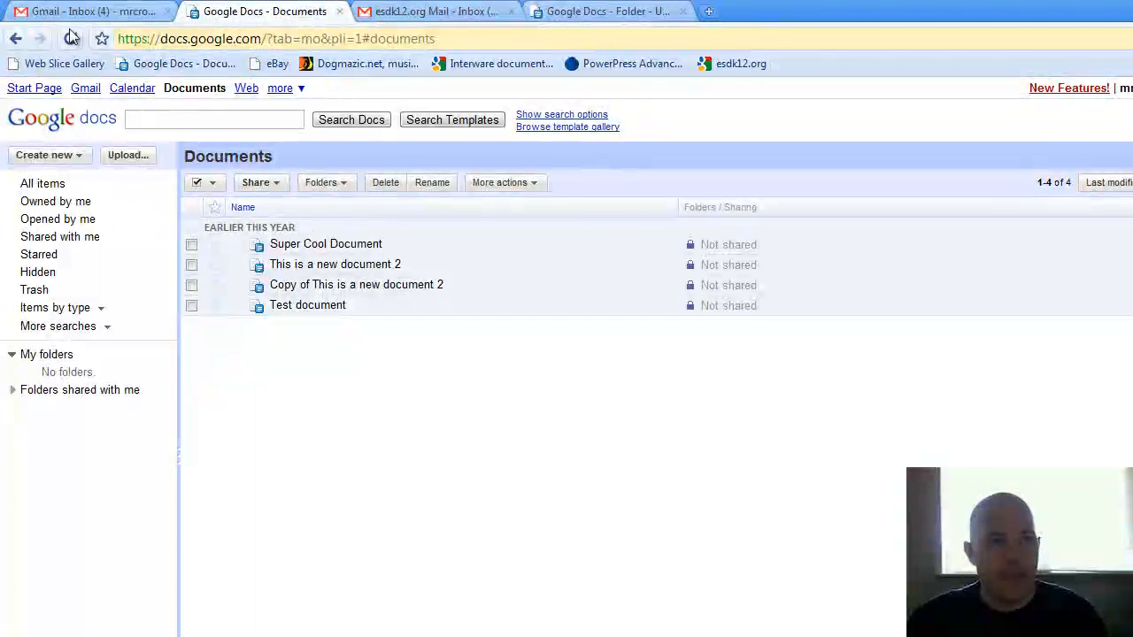
pyautogui.click(71, 39)
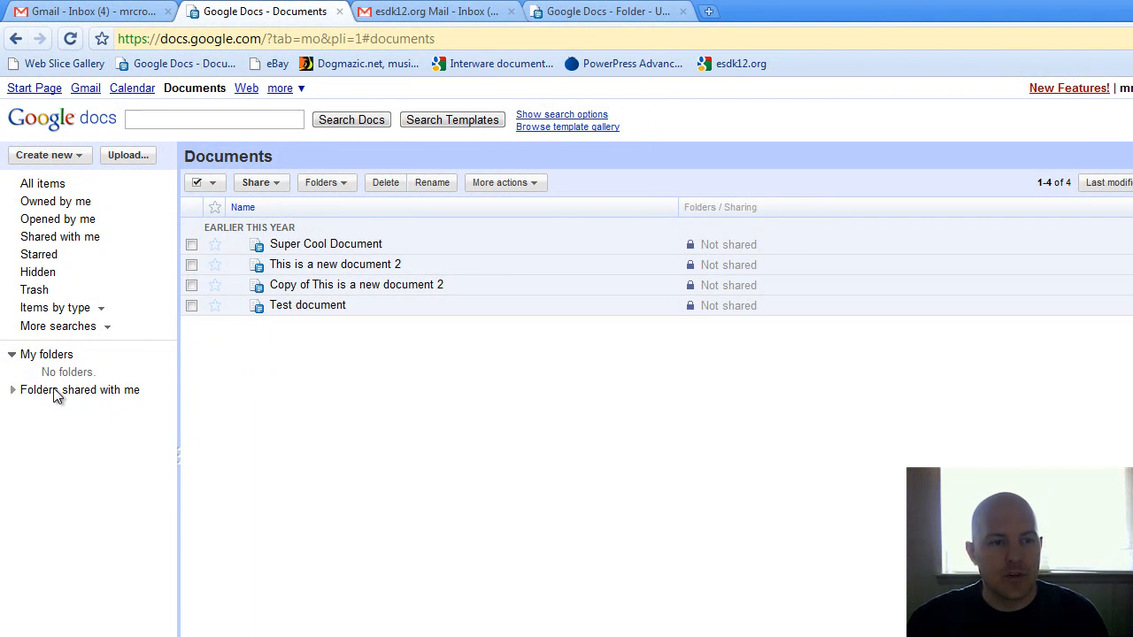
pyautogui.click(13, 391)
pyautogui.click(92, 408)
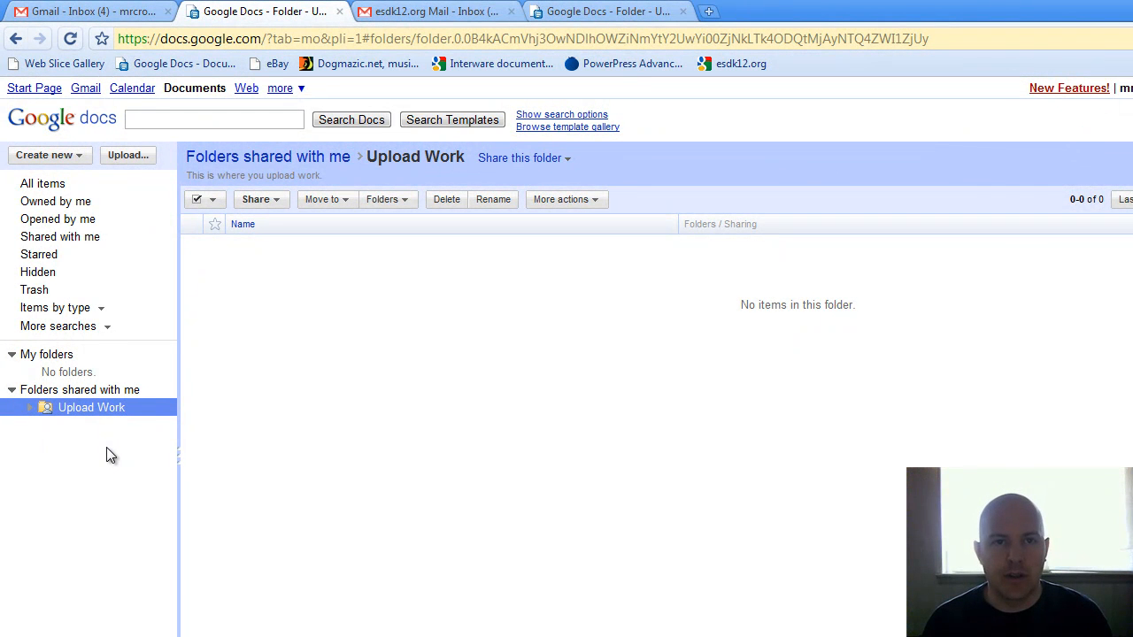
pyautogui.click(611, 12)
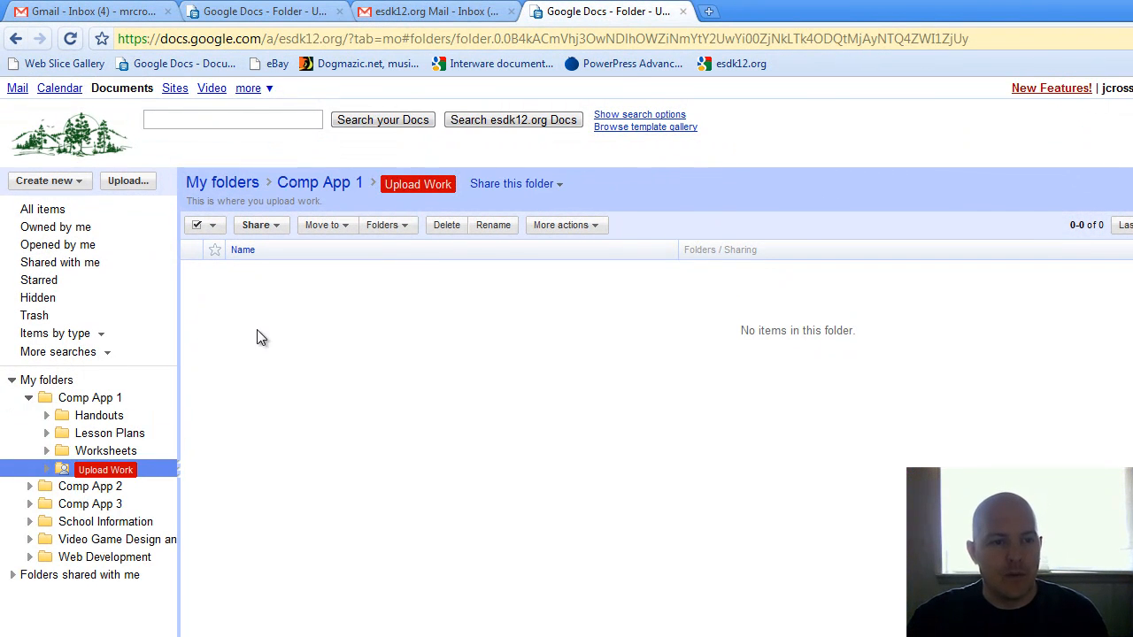
pyautogui.click(269, 7)
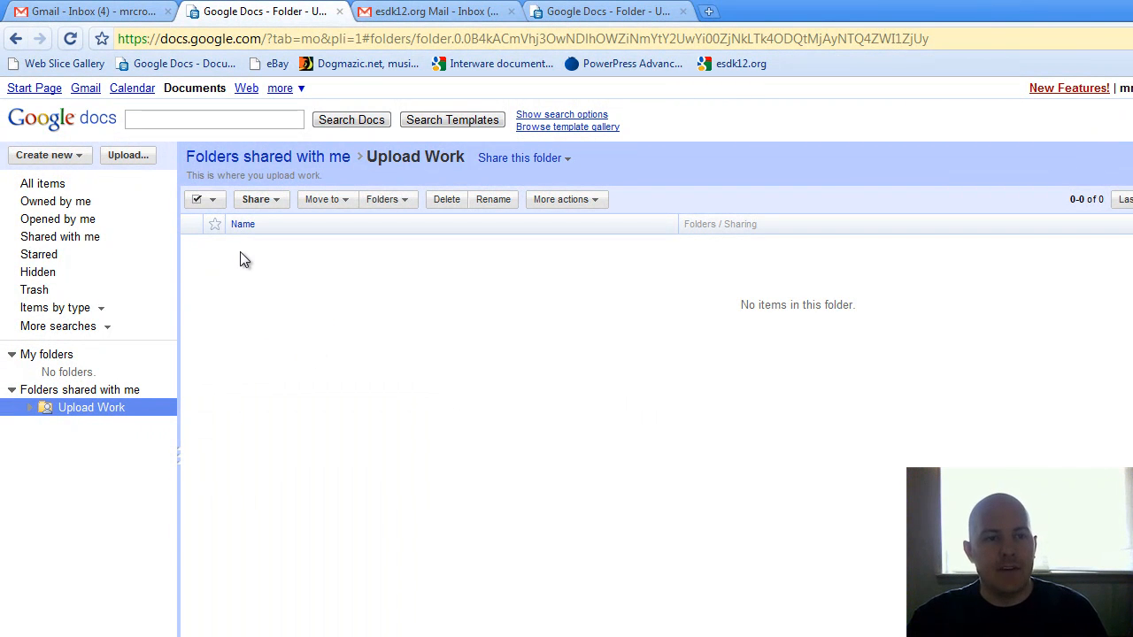
pyautogui.click(125, 155)
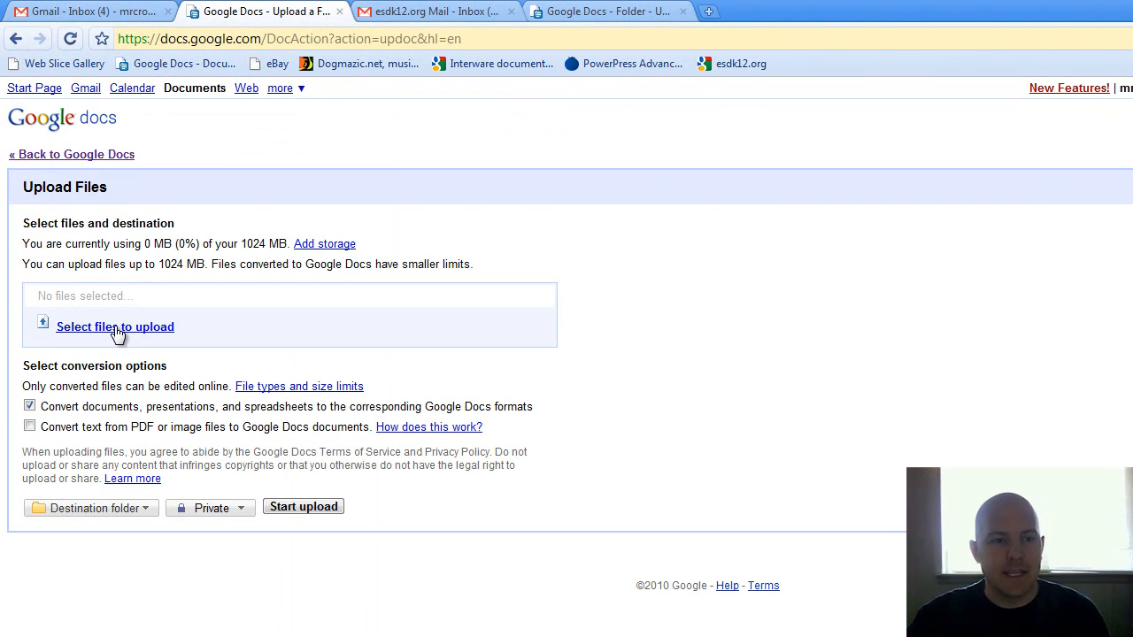
# Select Student Document.docx from the Desktop as the file to upload.
pyautogui.click(115, 327)
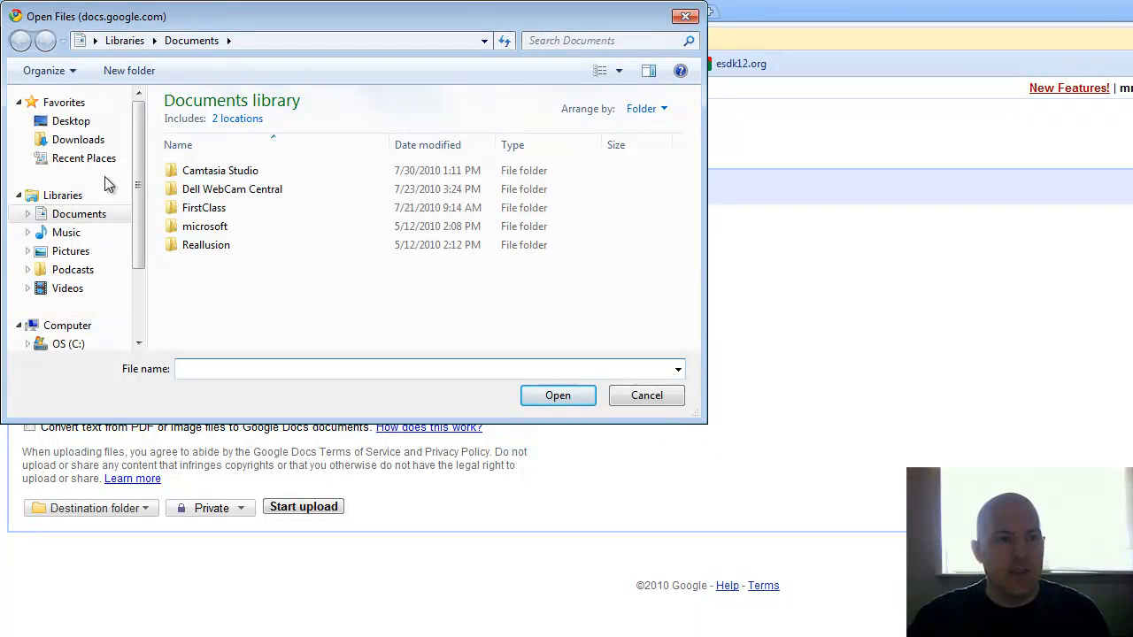
pyautogui.click(69, 121)
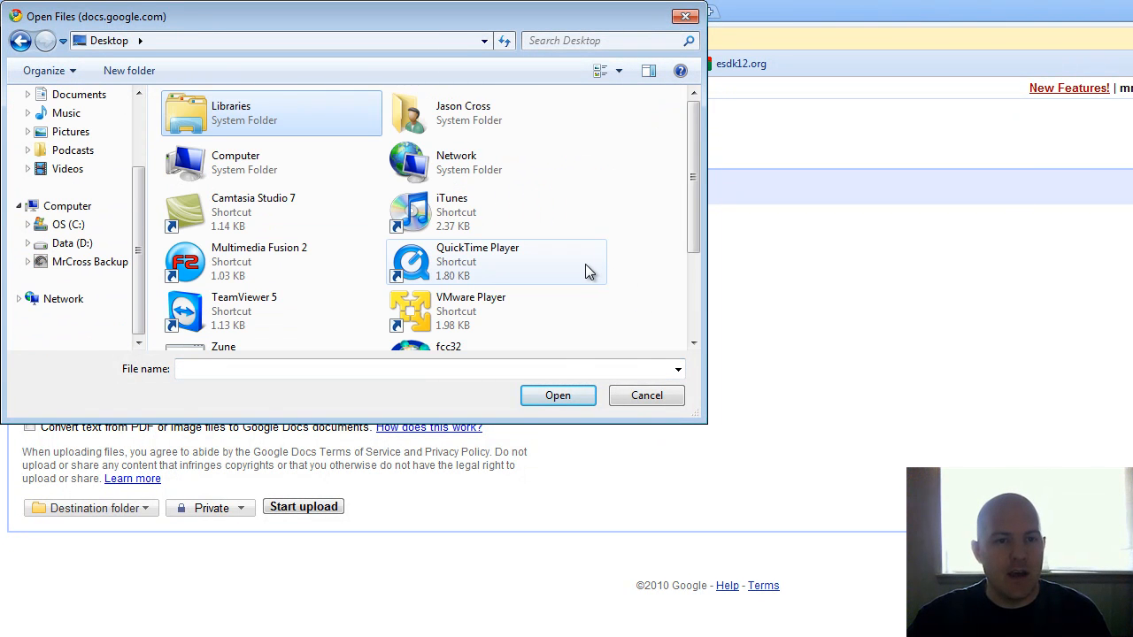
pyautogui.moveTo(695, 174); pyautogui.dragTo(698, 257)
pyautogui.click(349, 334)
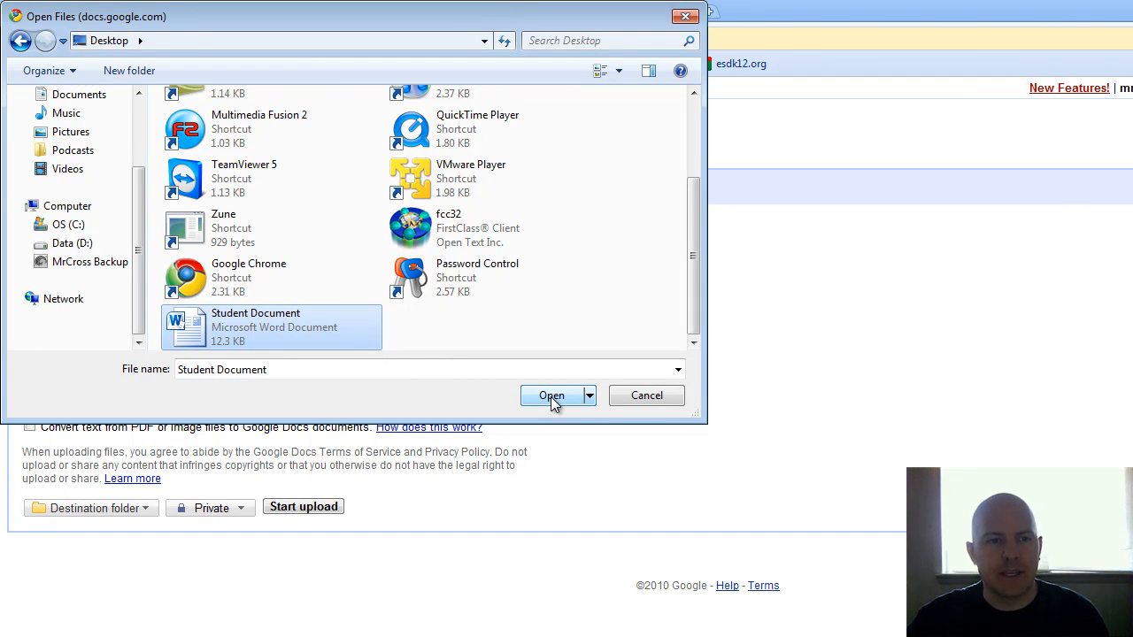
pyautogui.click(551, 396)
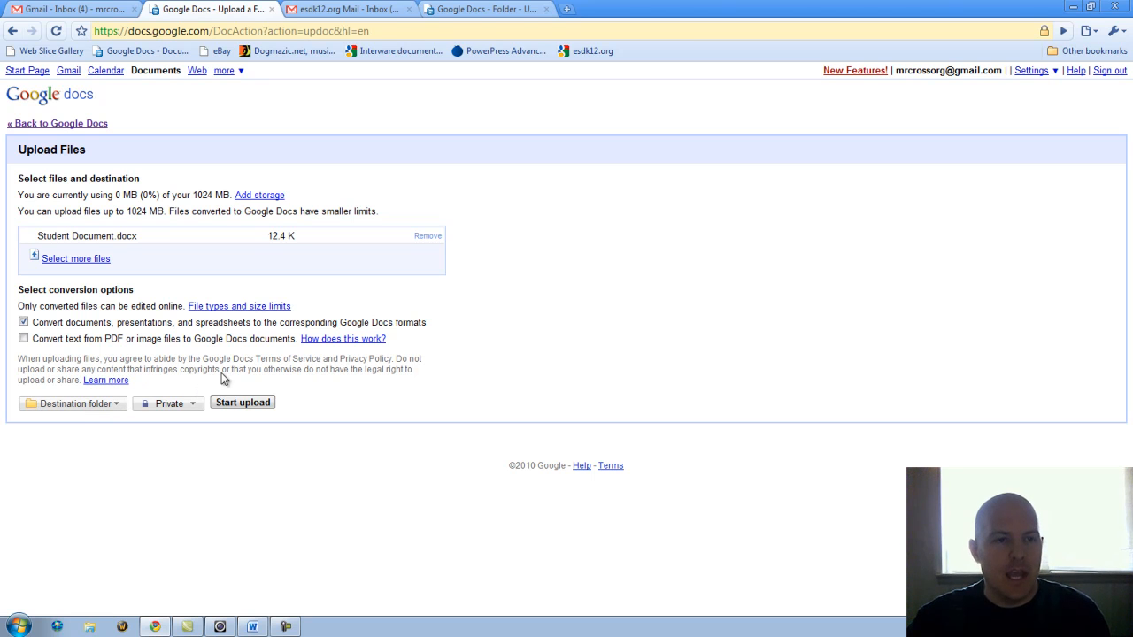
# Set the destination to the shared Upload Work folder and upload Student Document.docx.
pyautogui.click(118, 404)
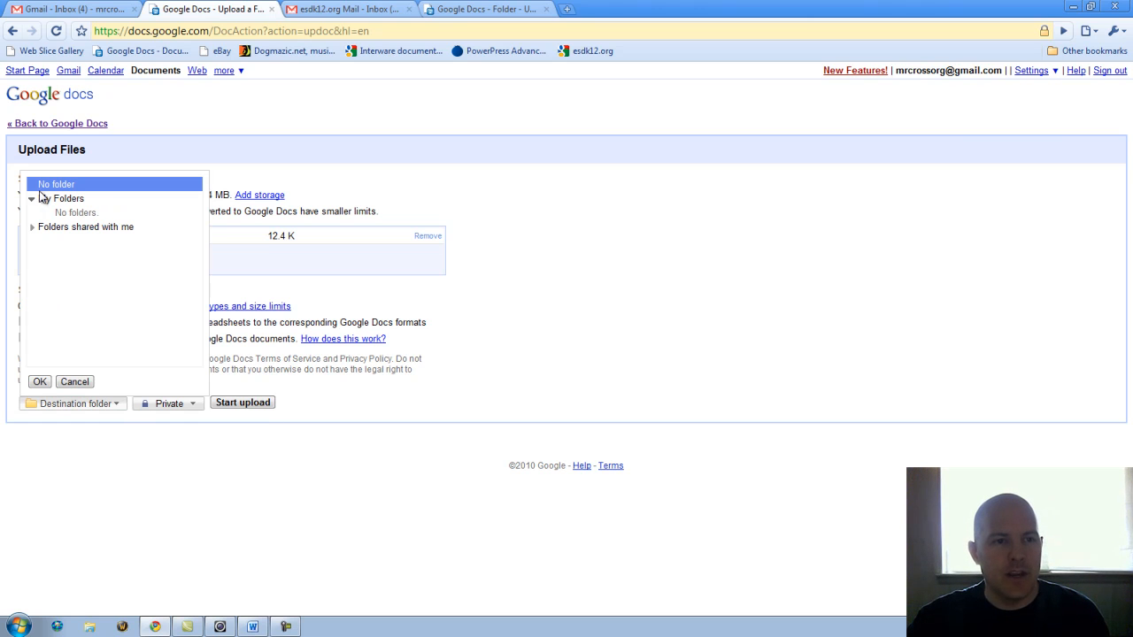
pyautogui.click(32, 229)
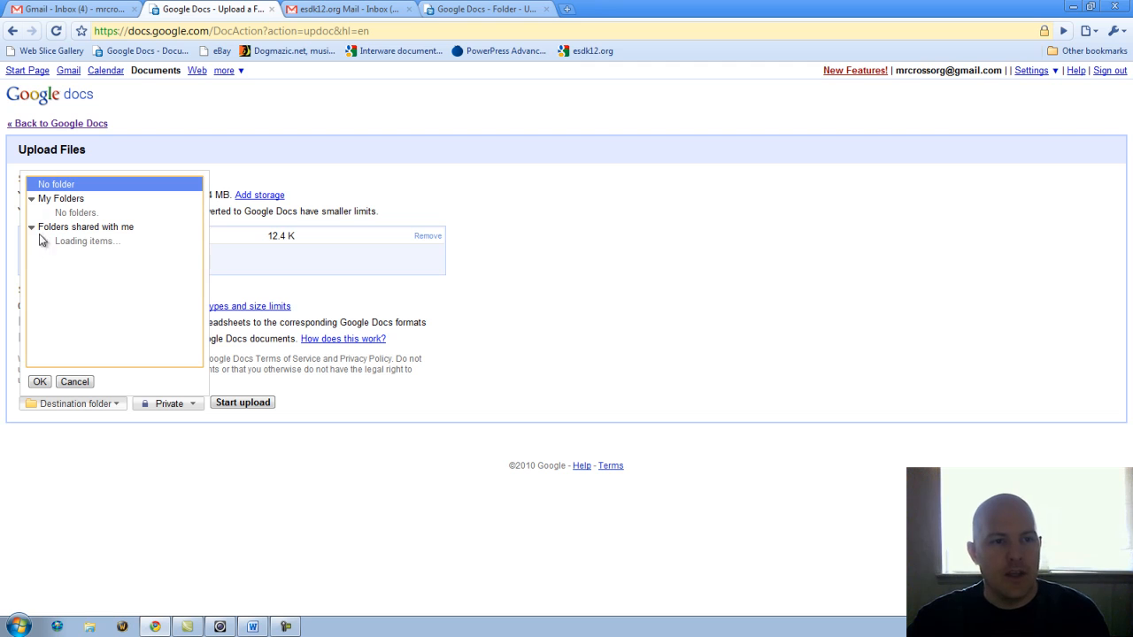
pyautogui.click(92, 244)
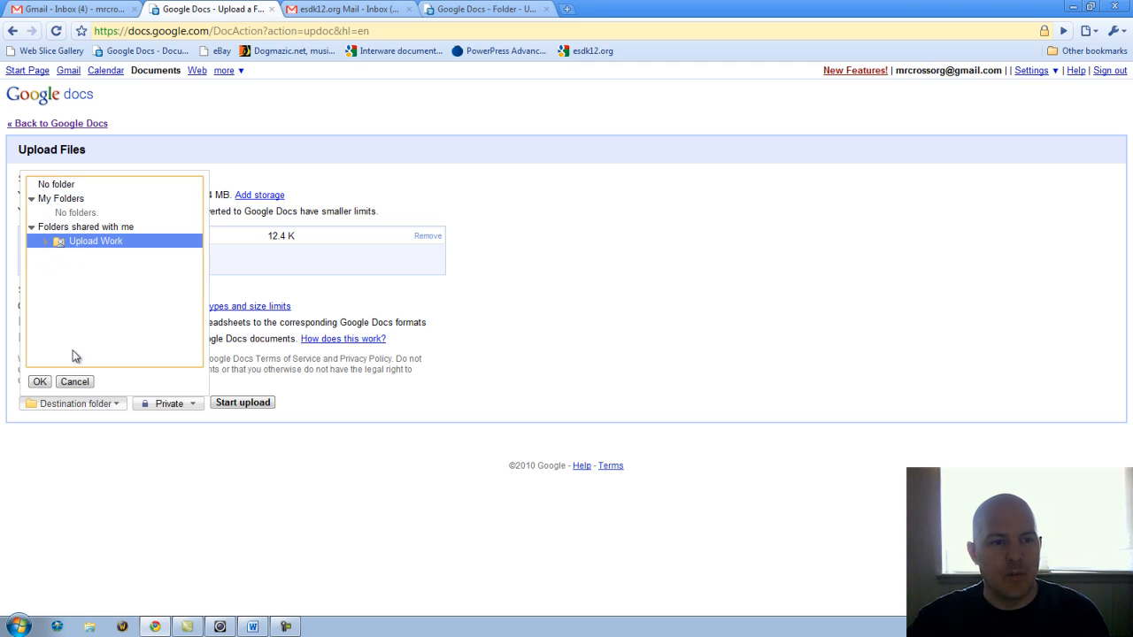
pyautogui.click(40, 382)
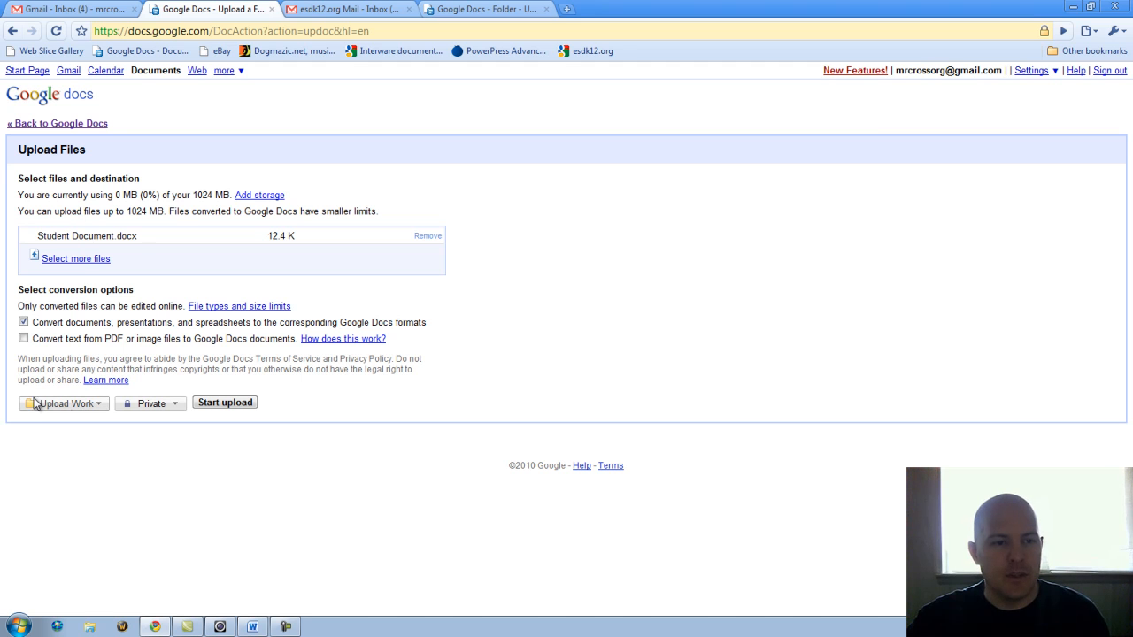
pyautogui.click(222, 403)
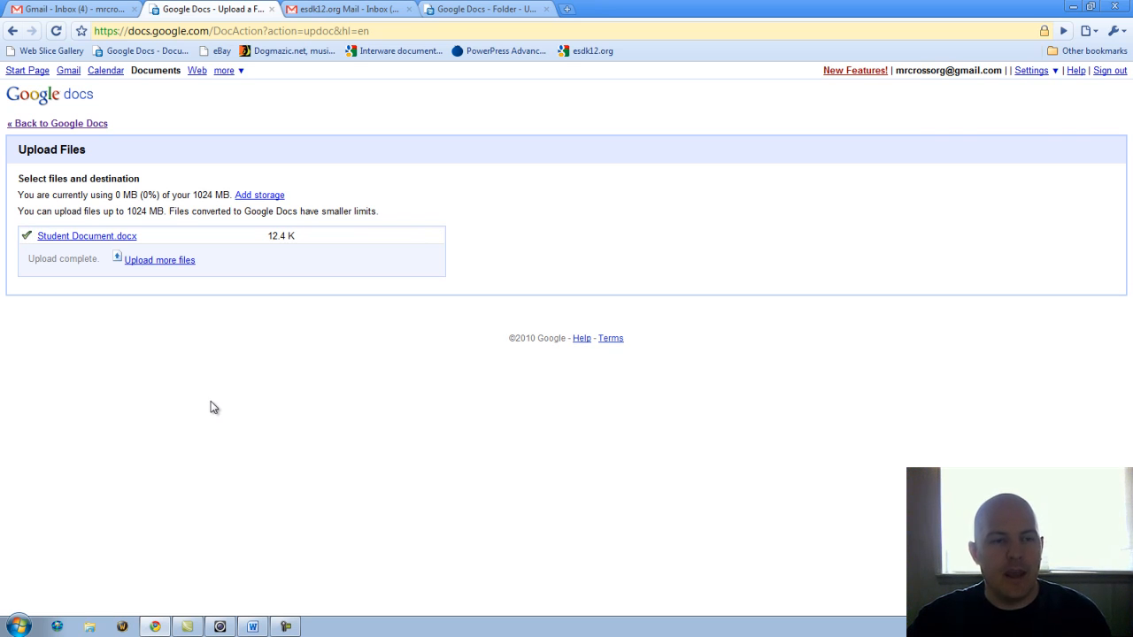
pyautogui.click(464, 8)
# Reload the teacher's view and expand Comp App 1 to see Student Document.docx.
pyautogui.click(57, 33)
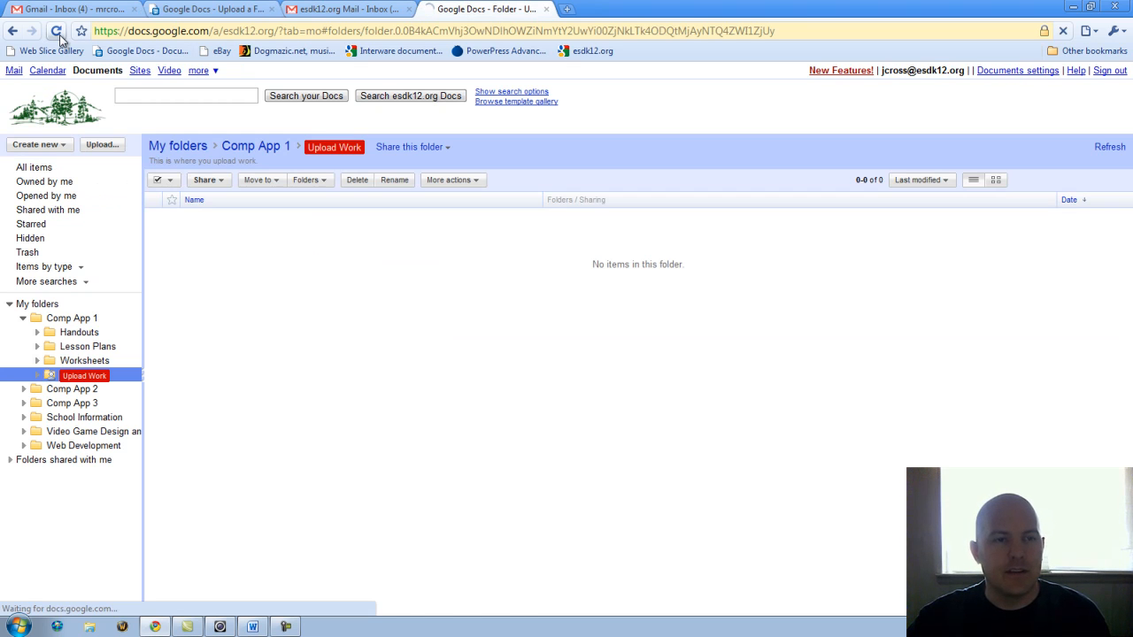
pyautogui.click(23, 318)
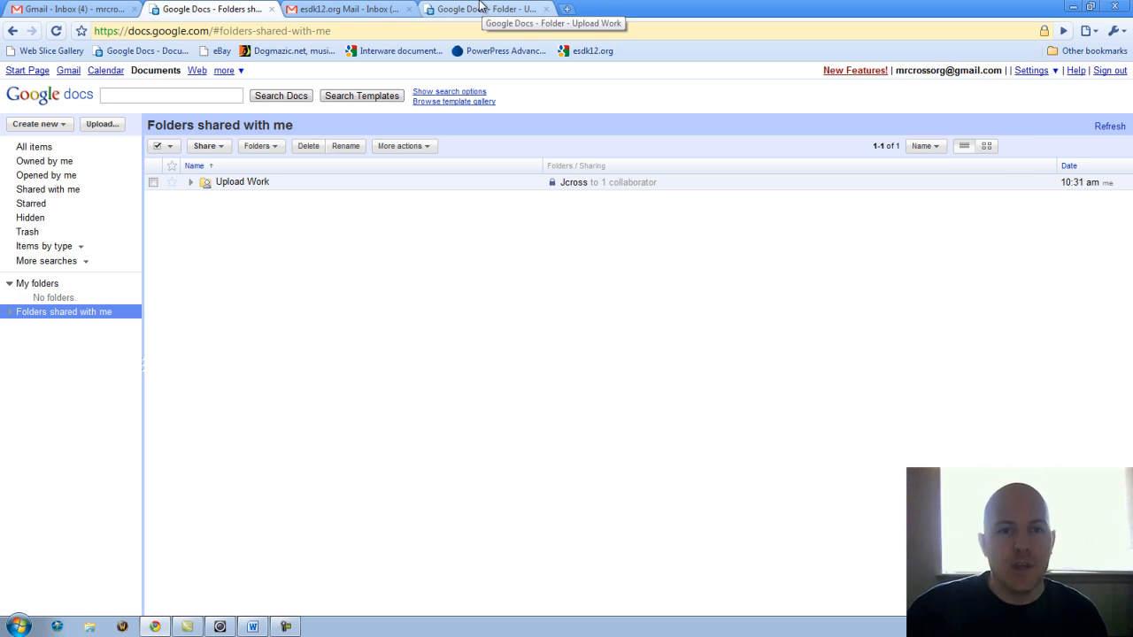
# Create a new document containing 'This is a document' and rename it 'Document'.
pyautogui.click(72, 93)
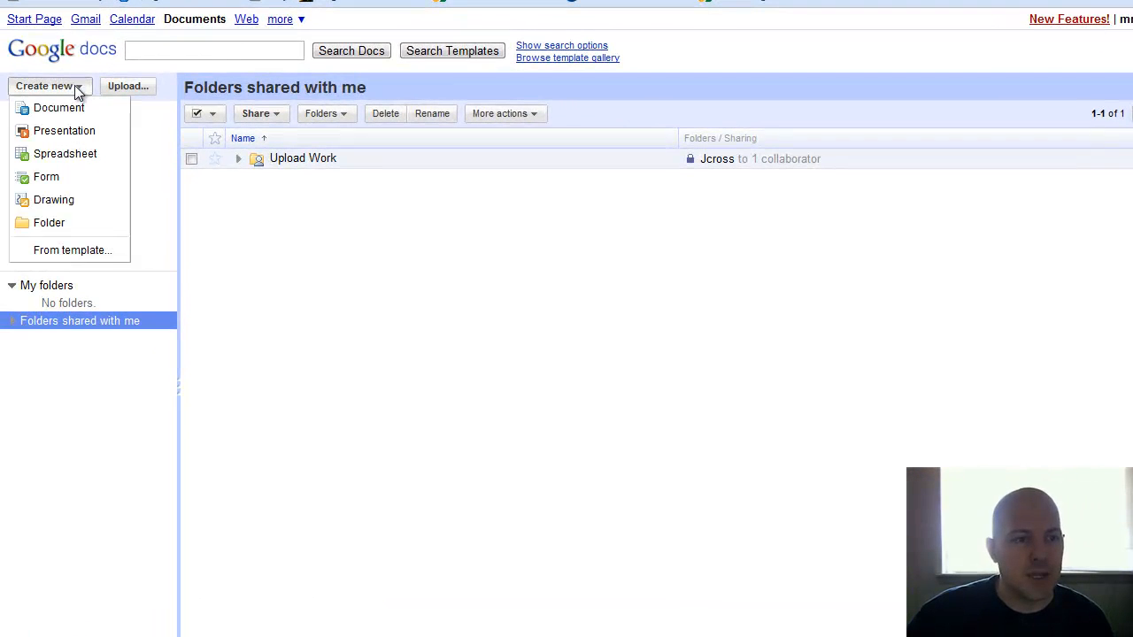
pyautogui.click(74, 108)
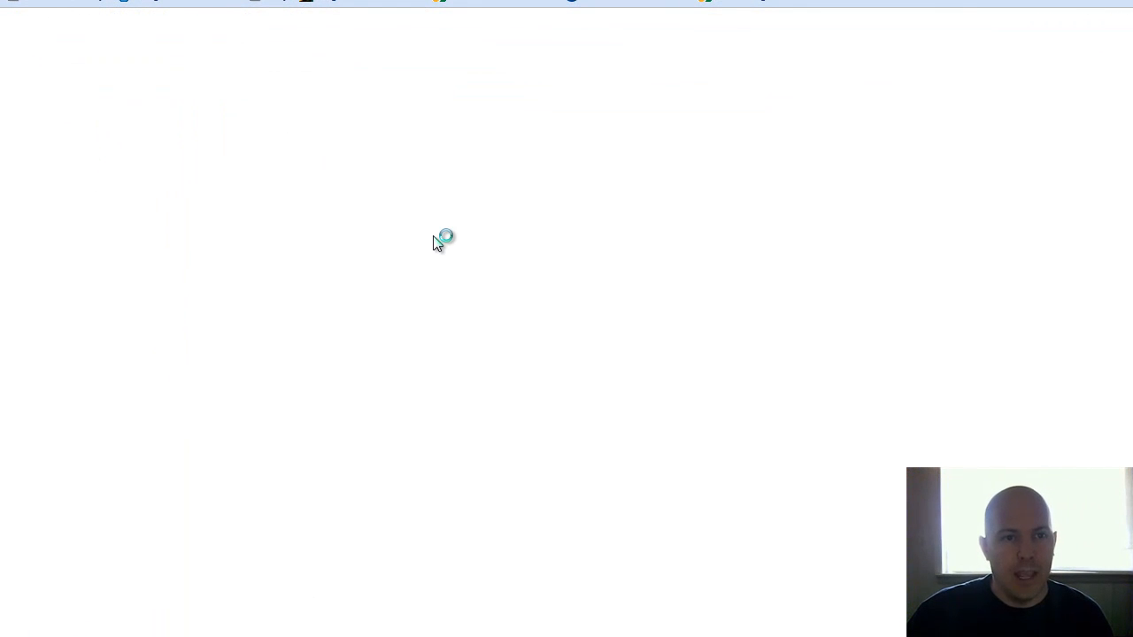
pyautogui.write('Th')
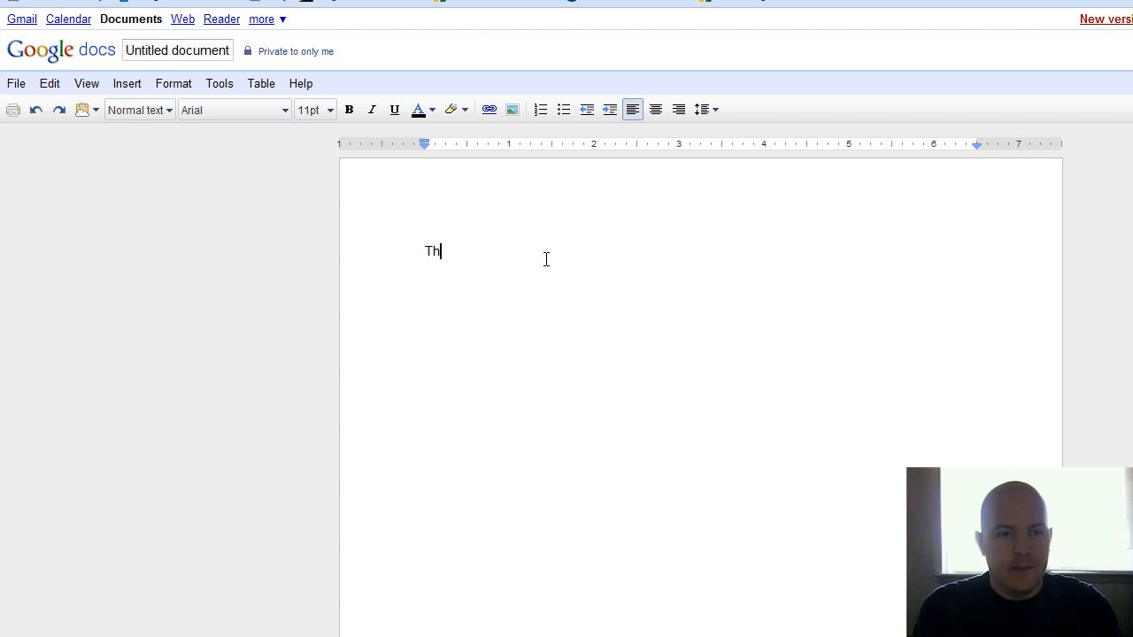
pyautogui.write('is is a document')
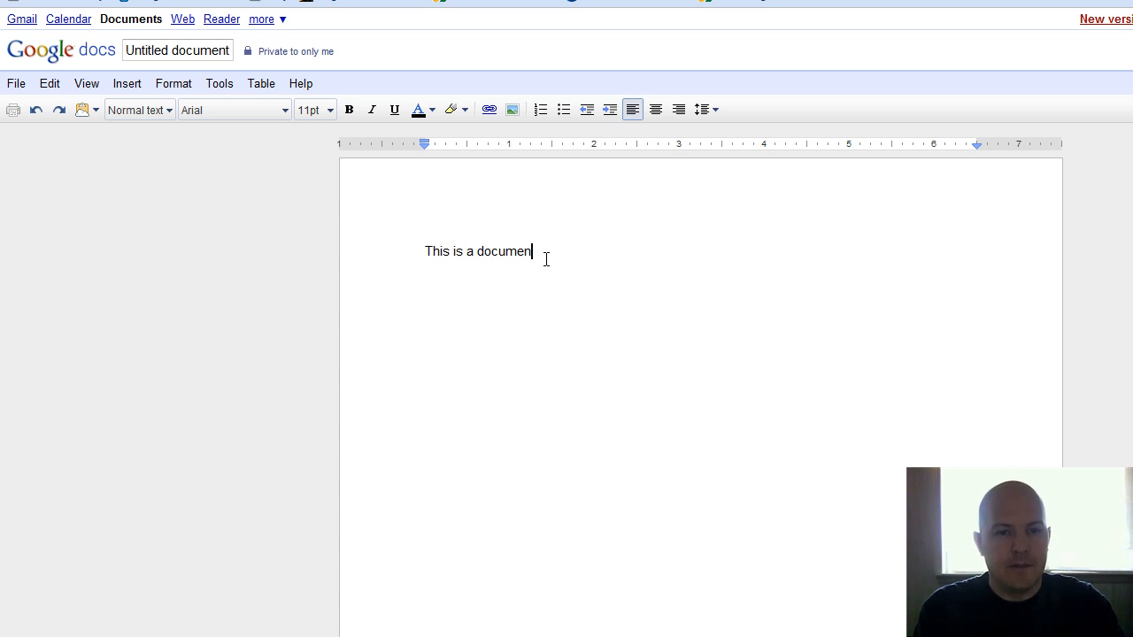
pyautogui.click(204, 51)
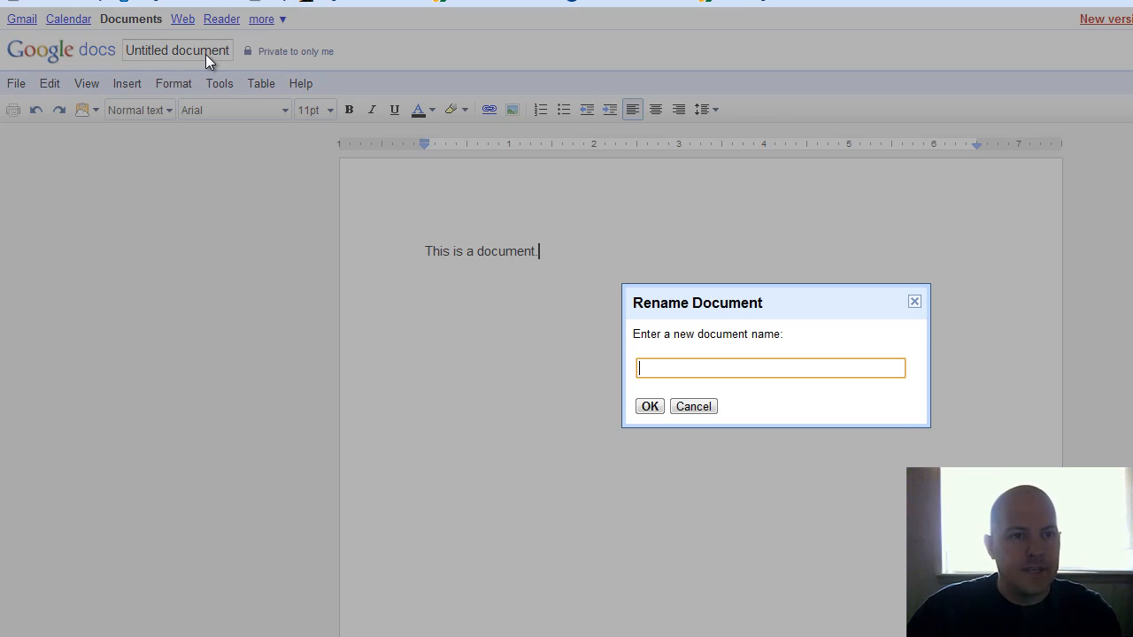
pyautogui.write('Document')
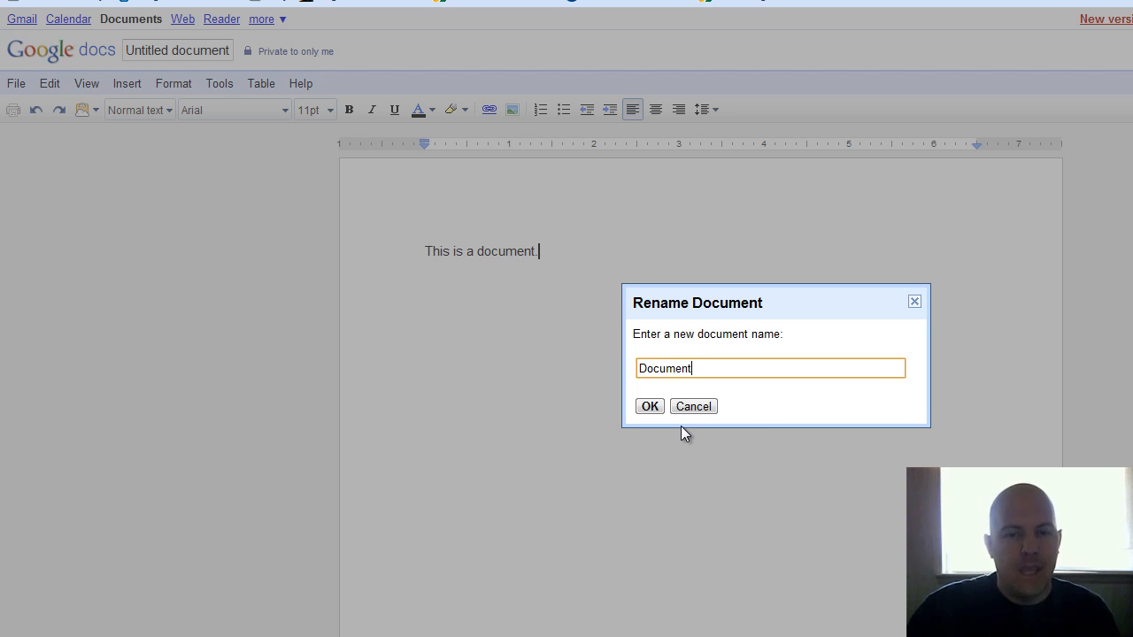
pyautogui.click(650, 407)
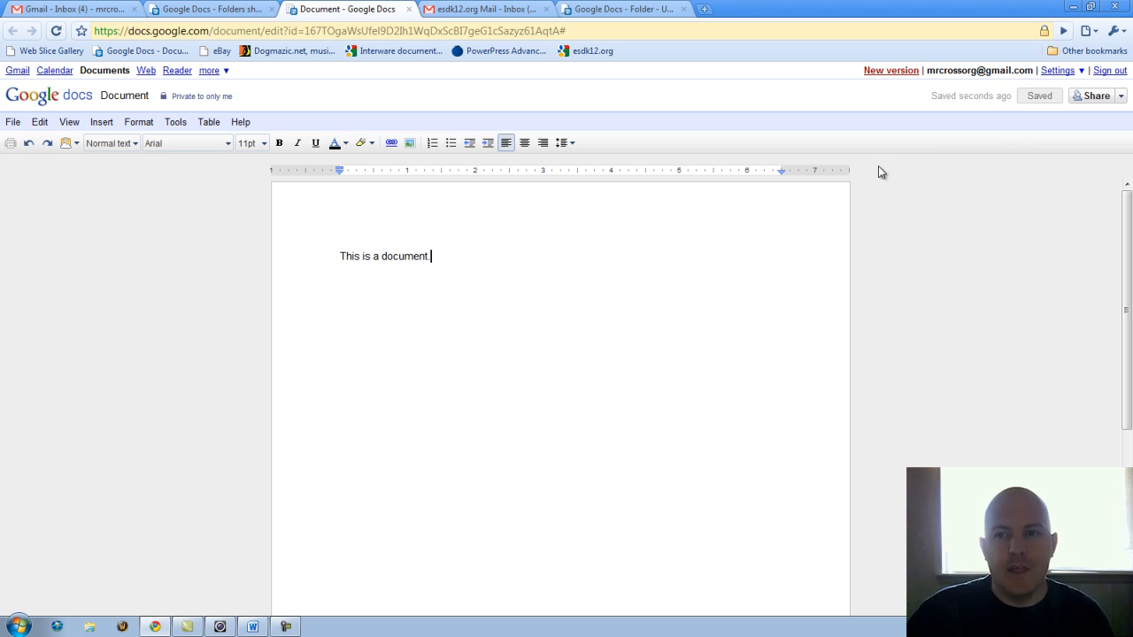
# Refresh the student's All items list and check the new Document and Upload Work folder.
pyautogui.click(208, 10)
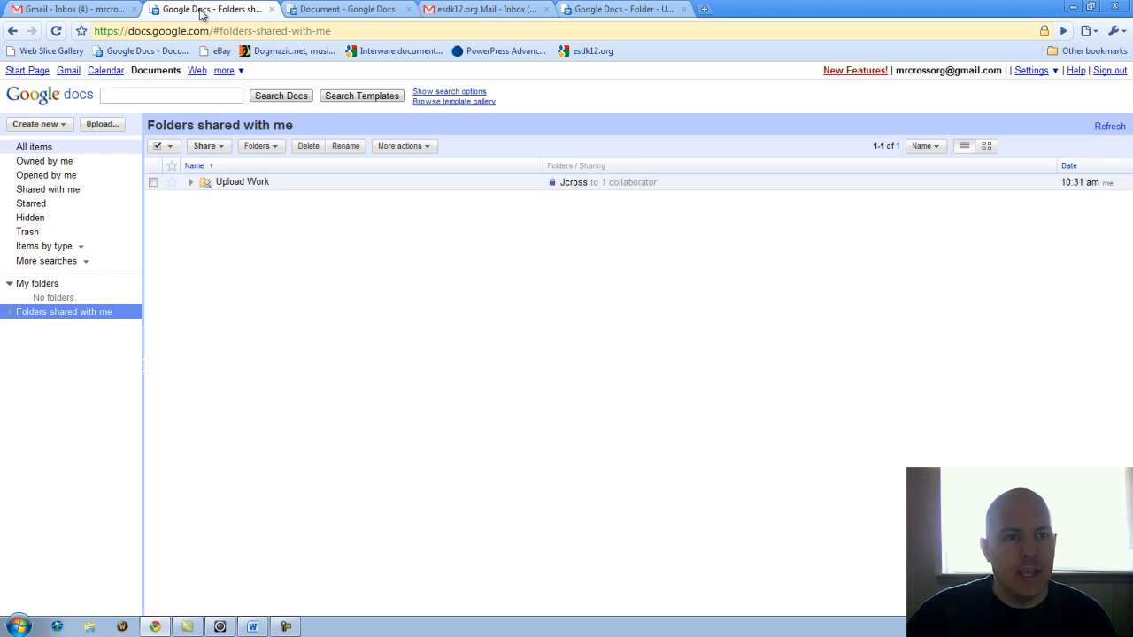
pyautogui.click(44, 147)
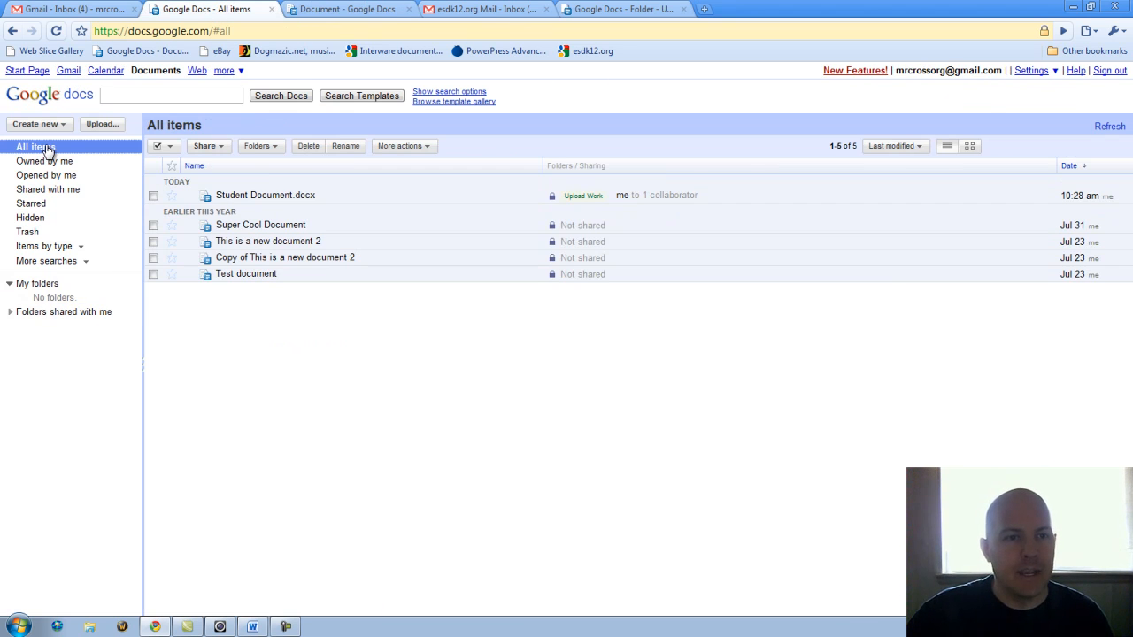
pyautogui.click(56, 31)
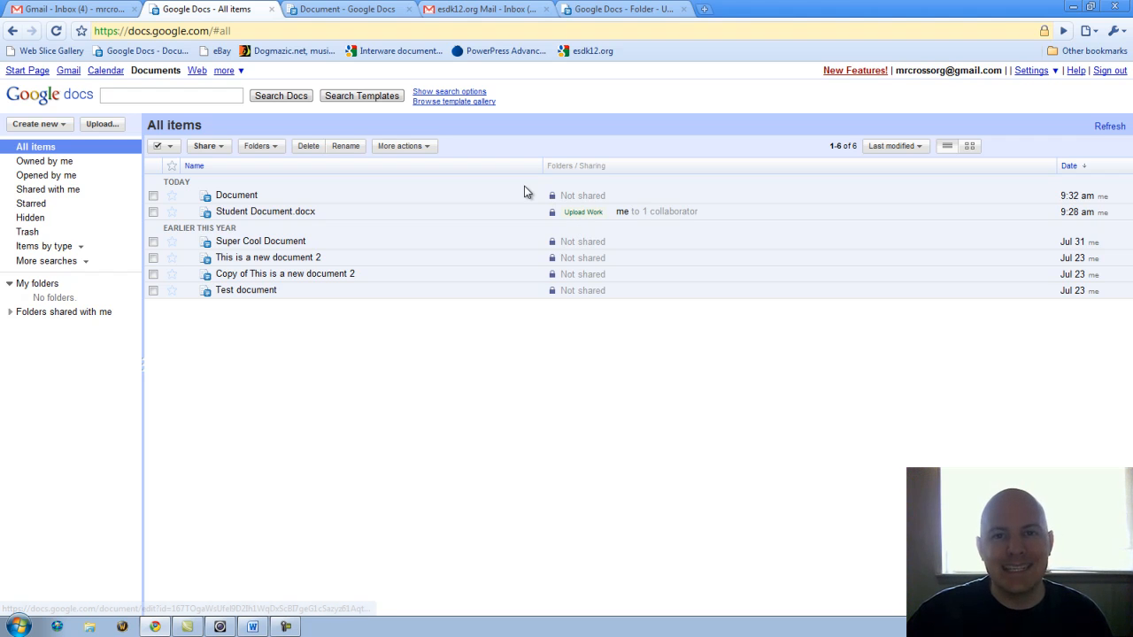
pyautogui.click(11, 313)
pyautogui.click(66, 328)
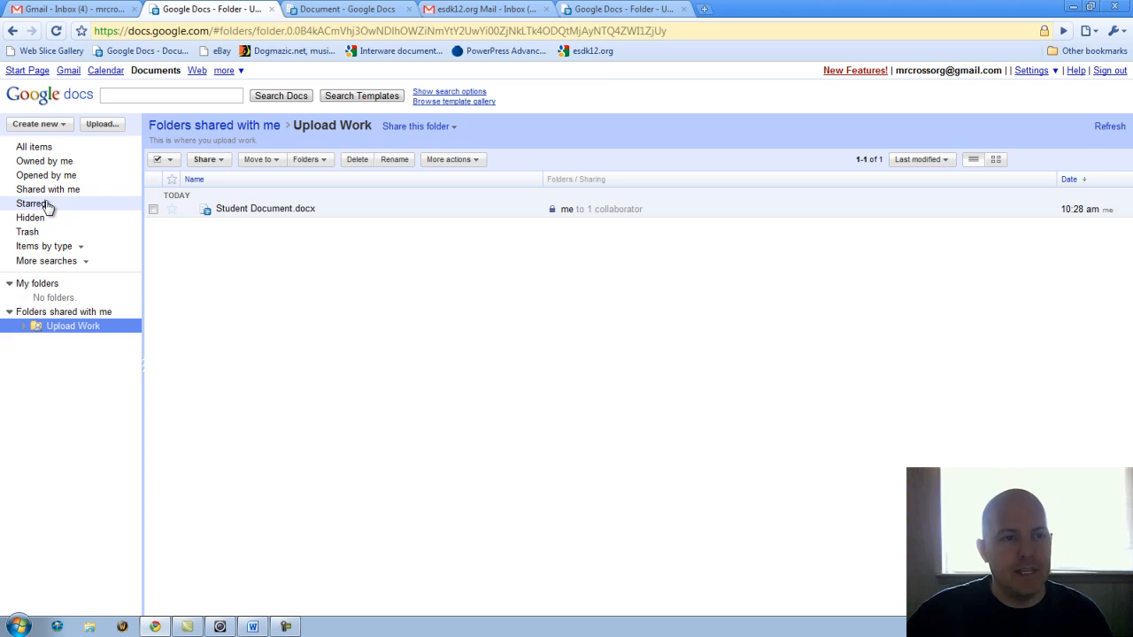
pyautogui.click(40, 149)
pyautogui.click(227, 193)
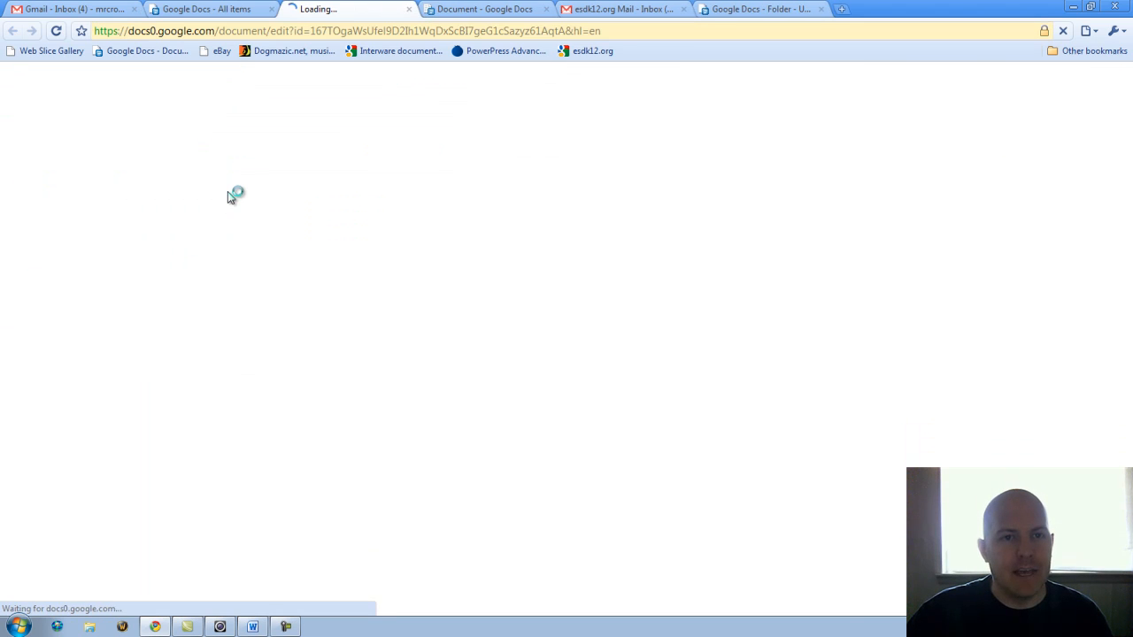
pyautogui.click(216, 9)
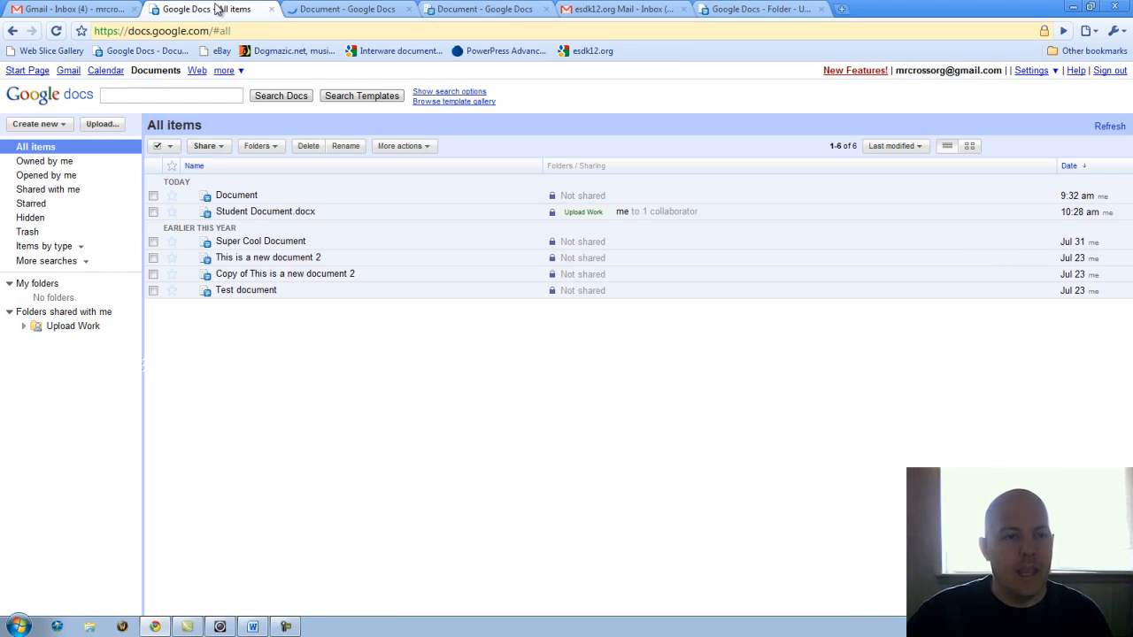
# File Document into the shared Upload Work folder and open that folder's listing.
pyautogui.click(153, 196)
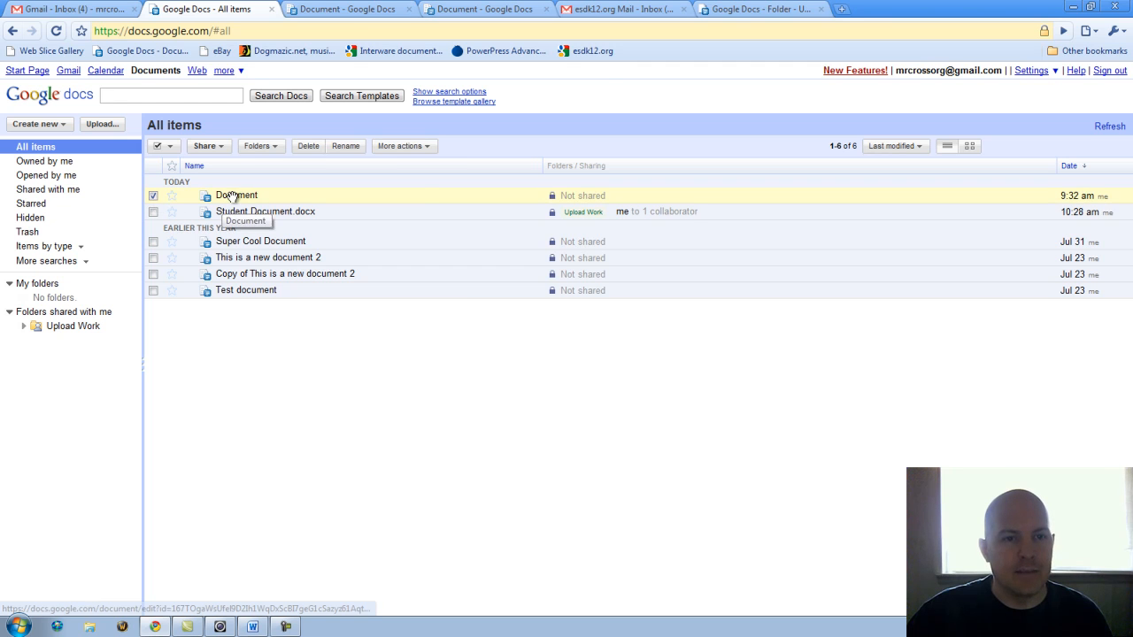
pyautogui.click(262, 146)
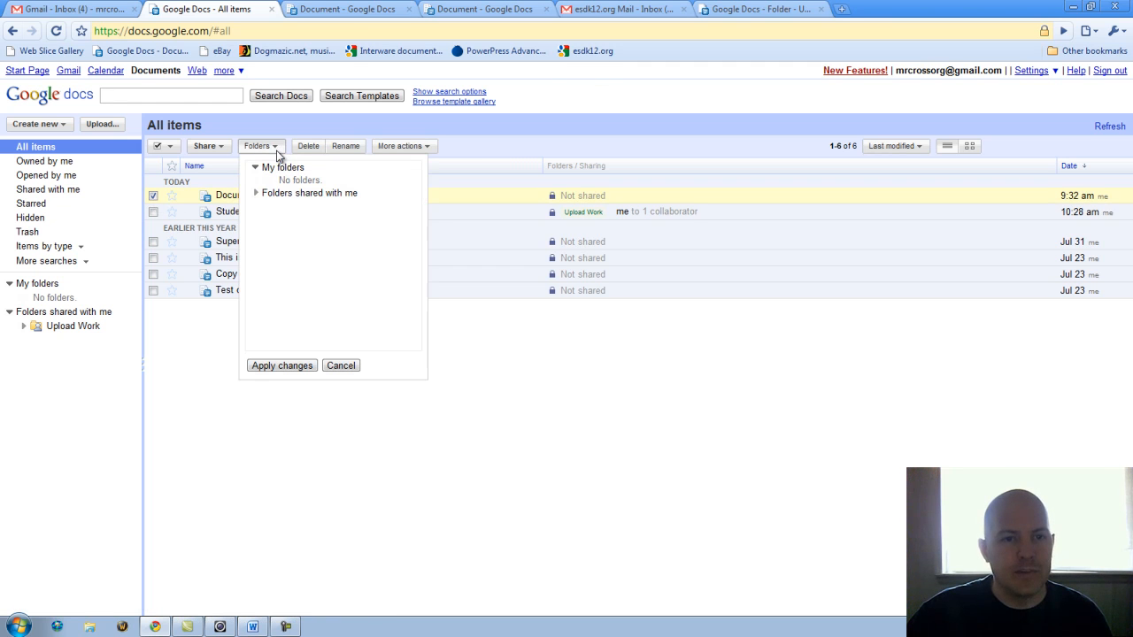
pyautogui.click(255, 193)
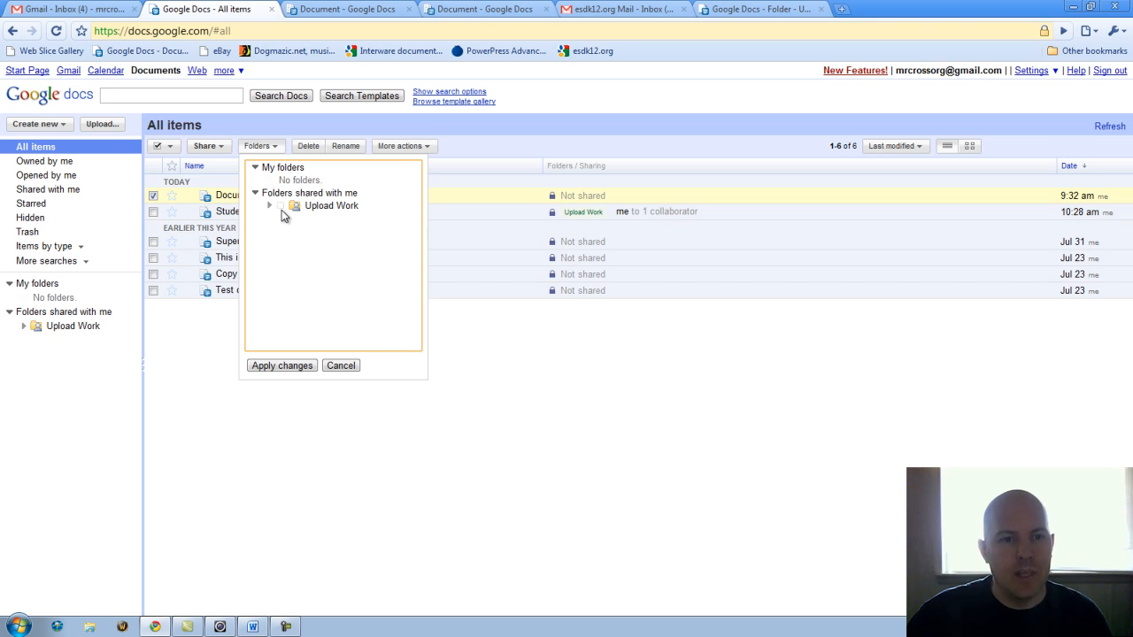
pyautogui.click(281, 207)
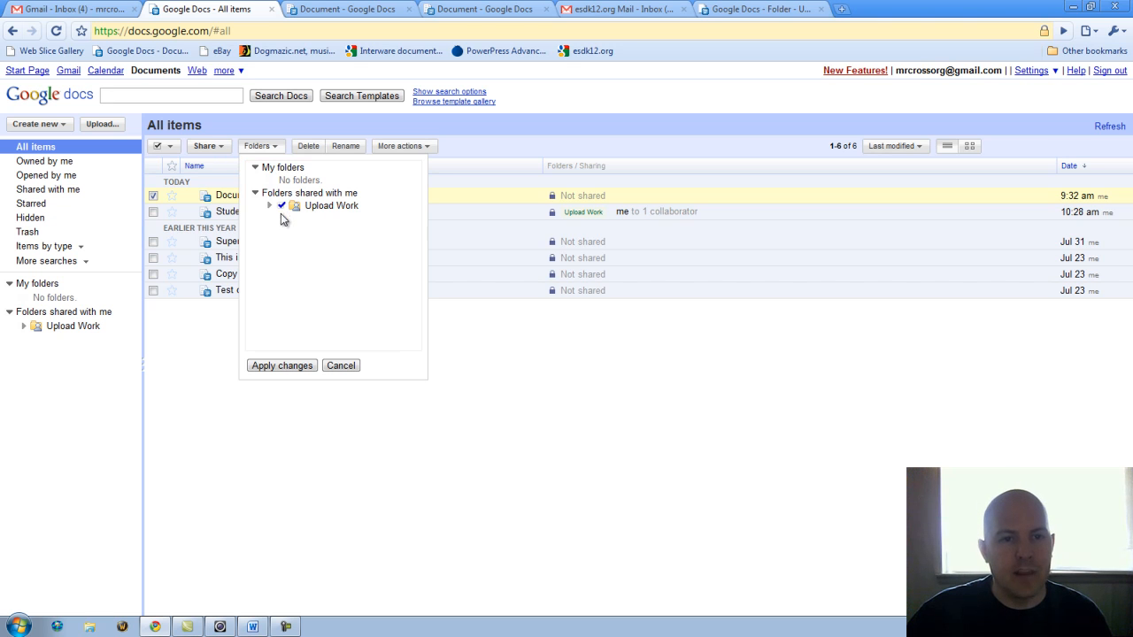
pyautogui.click(287, 368)
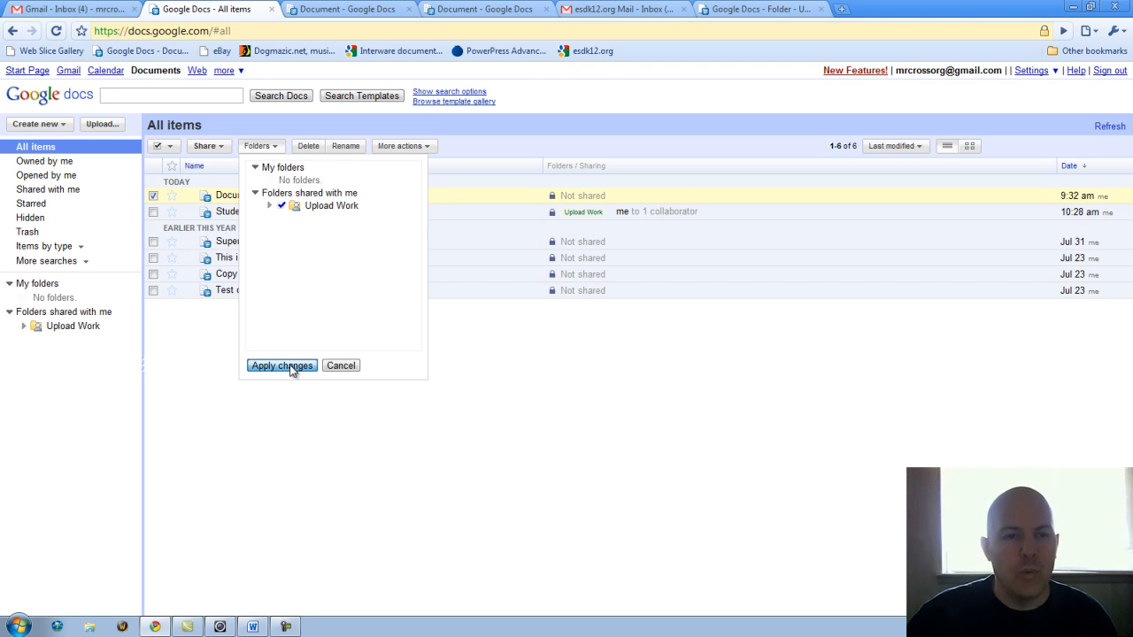
pyautogui.click(282, 366)
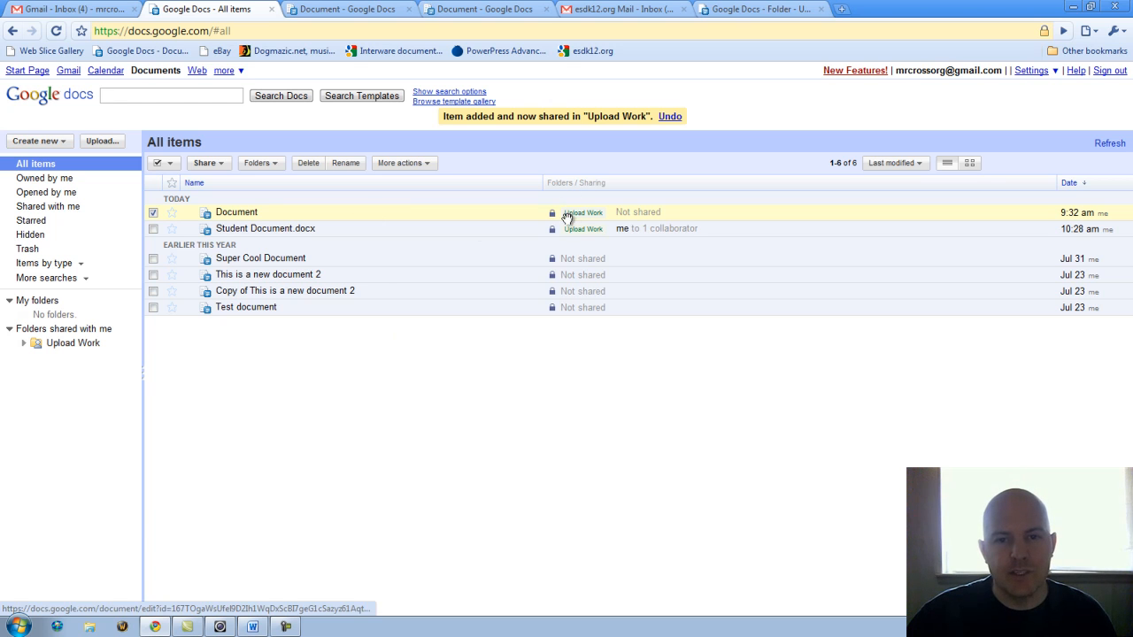
pyautogui.click(67, 343)
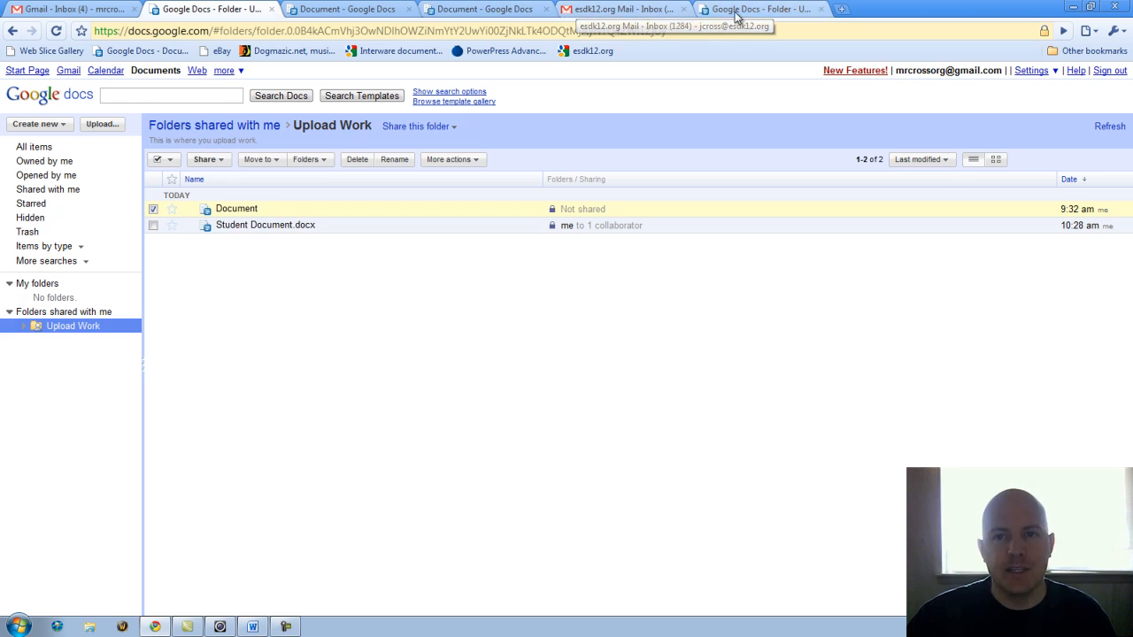
pyautogui.click(704, 11)
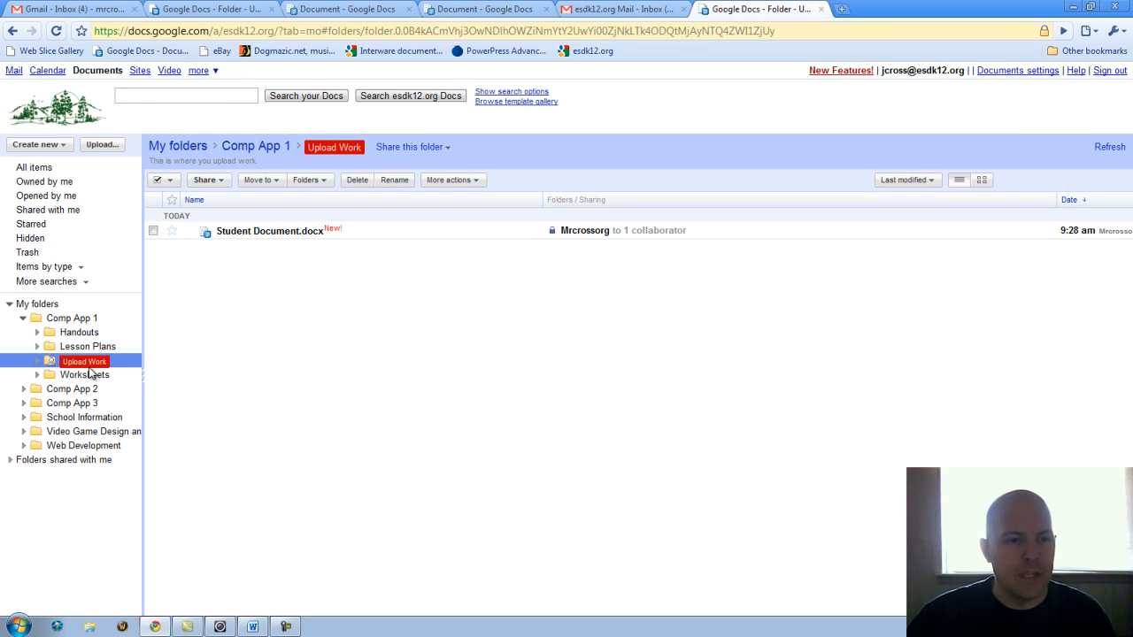
# Reload the teacher's Upload Work folder and open Document, which now appears in it.
pyautogui.click(56, 31)
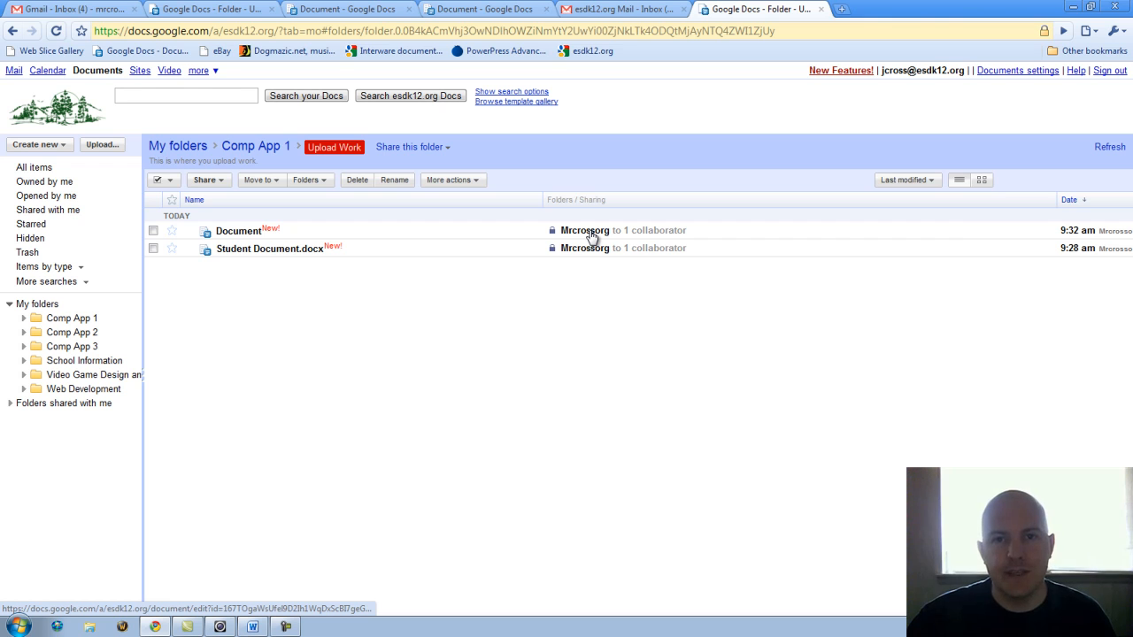
pyautogui.click(244, 232)
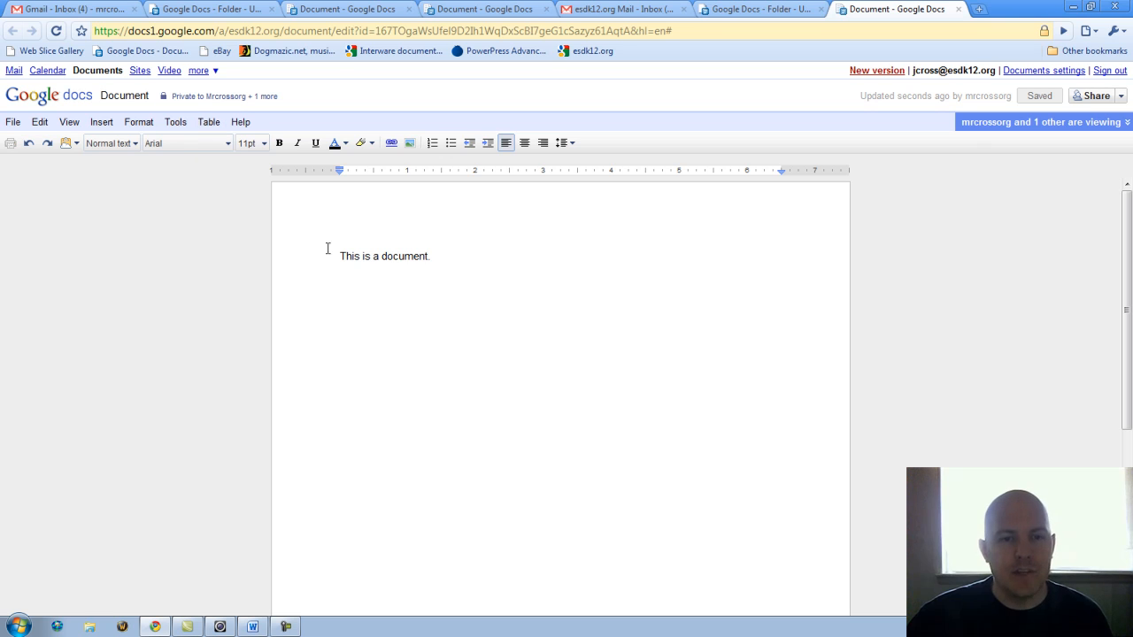
# Comment 'this is really good work!' on the word 'document.' and save the document.
pyautogui.moveTo(382, 255); pyautogui.dragTo(432, 257)
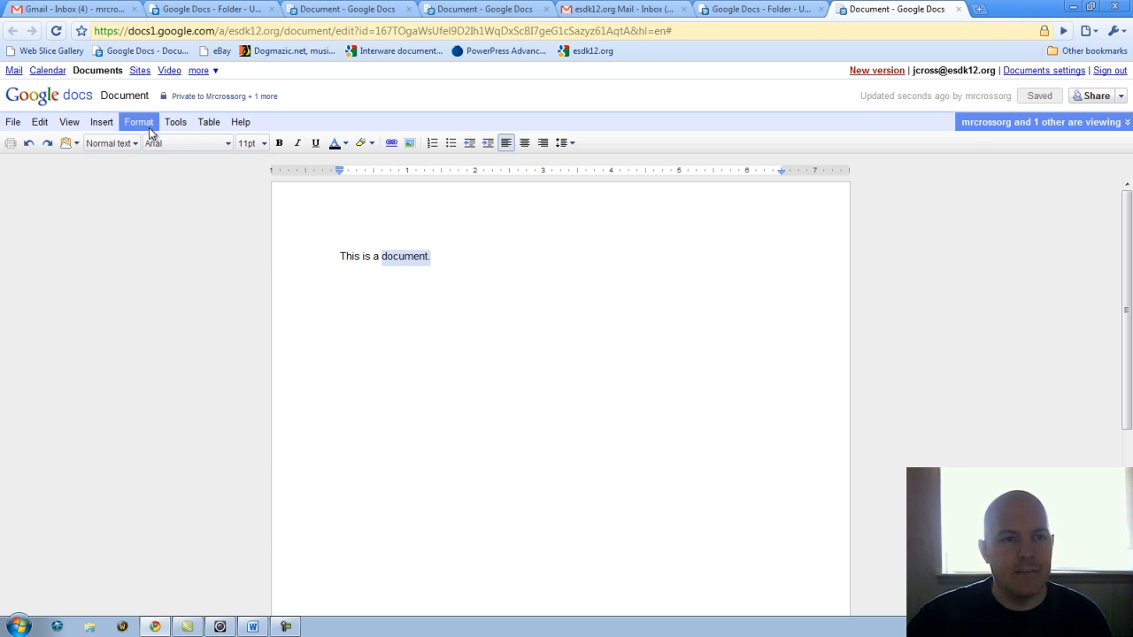
pyautogui.click(172, 124)
pyautogui.moveTo(116, 124)
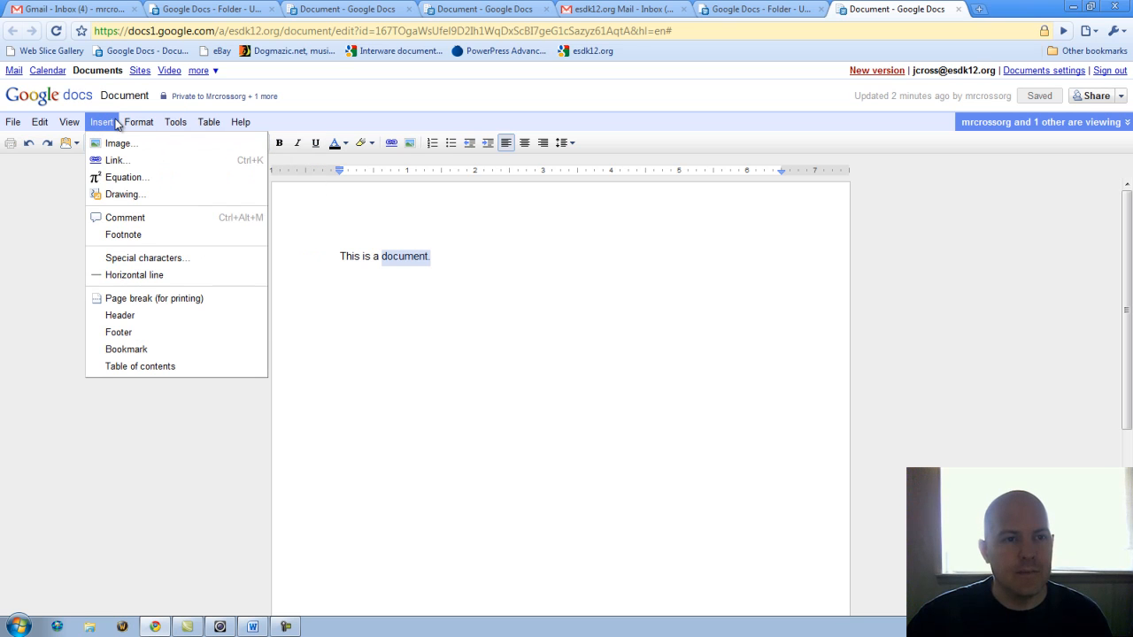
pyautogui.click(125, 219)
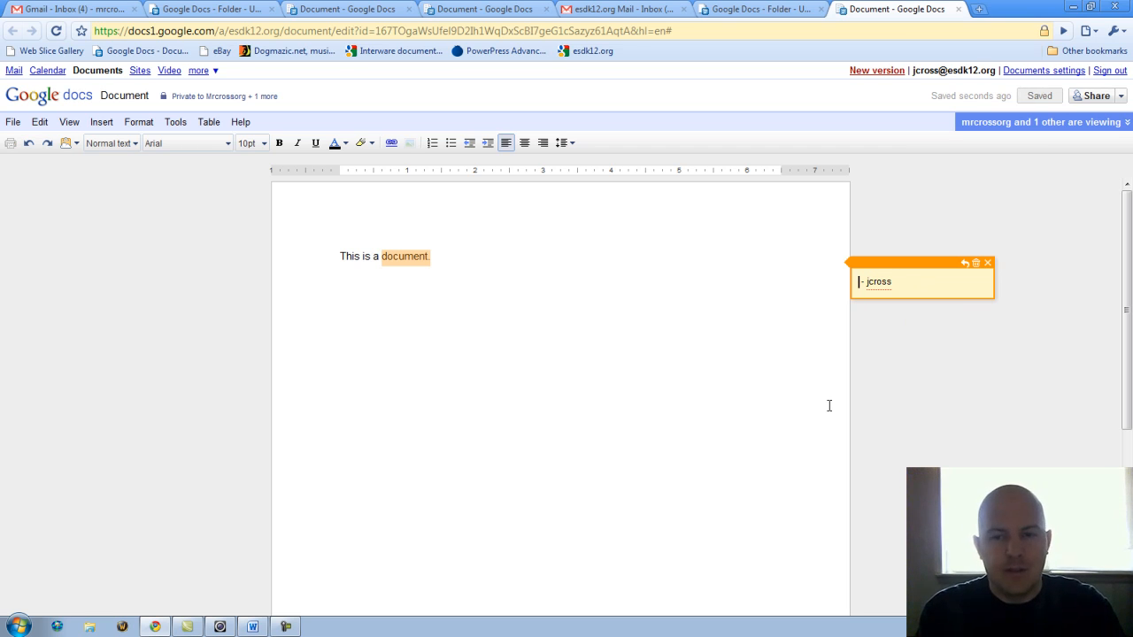
pyautogui.write('this is really good work! -')
pyautogui.click(750, 310)
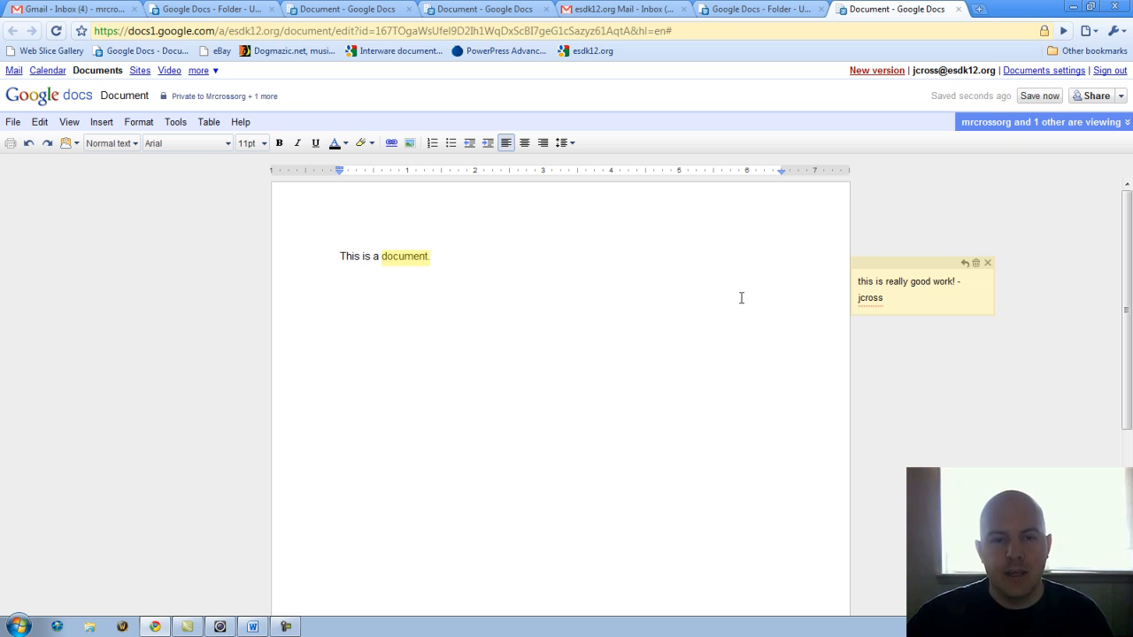
pyautogui.click(1040, 97)
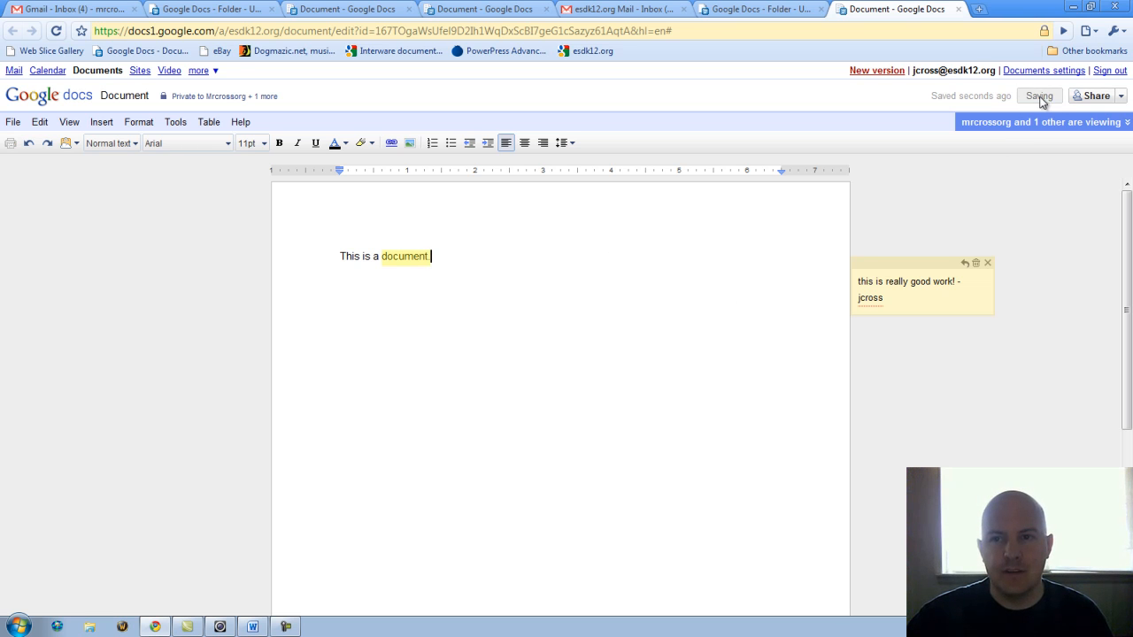
pyautogui.click(224, 8)
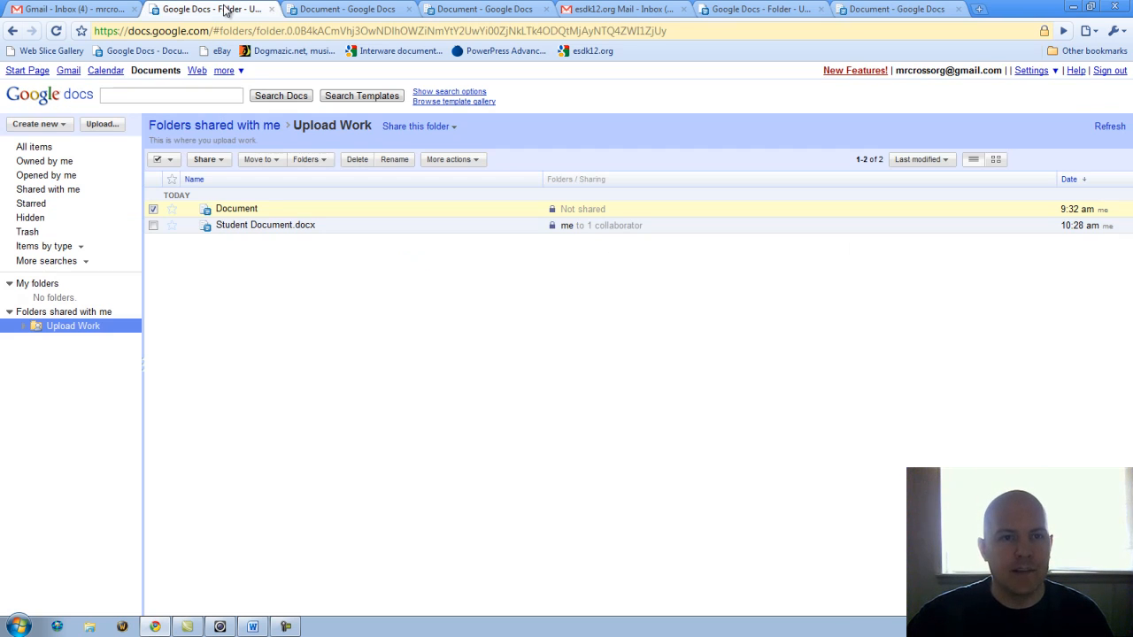
# Open Document from the Upload Work folder to view the teacher's comment.
pyautogui.click(223, 211)
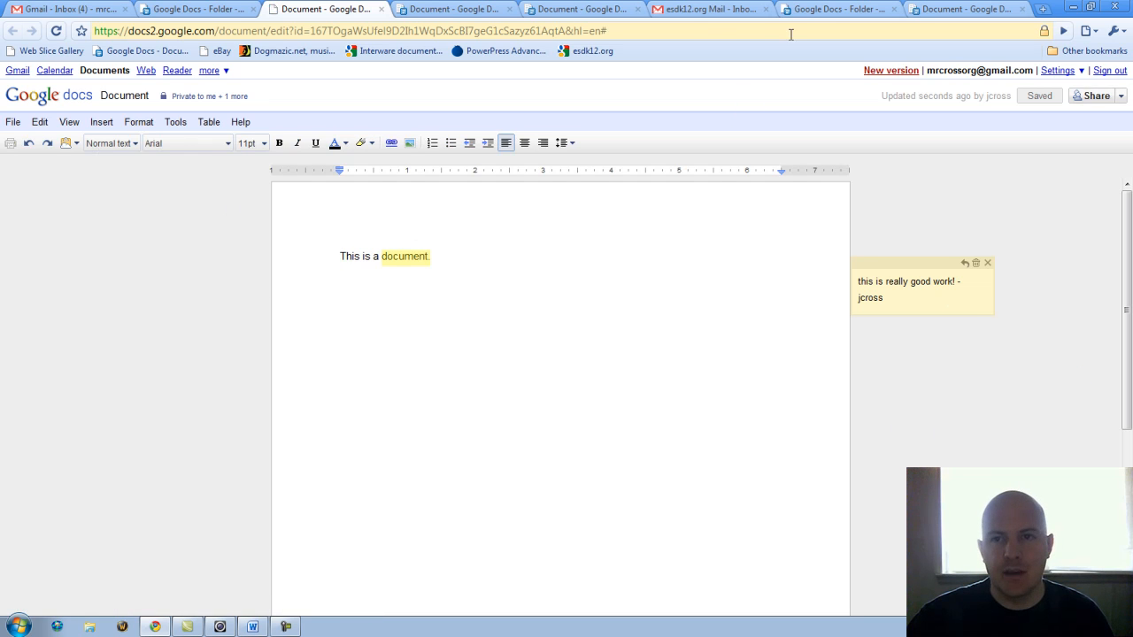
pyautogui.click(845, 9)
pyautogui.click(924, 9)
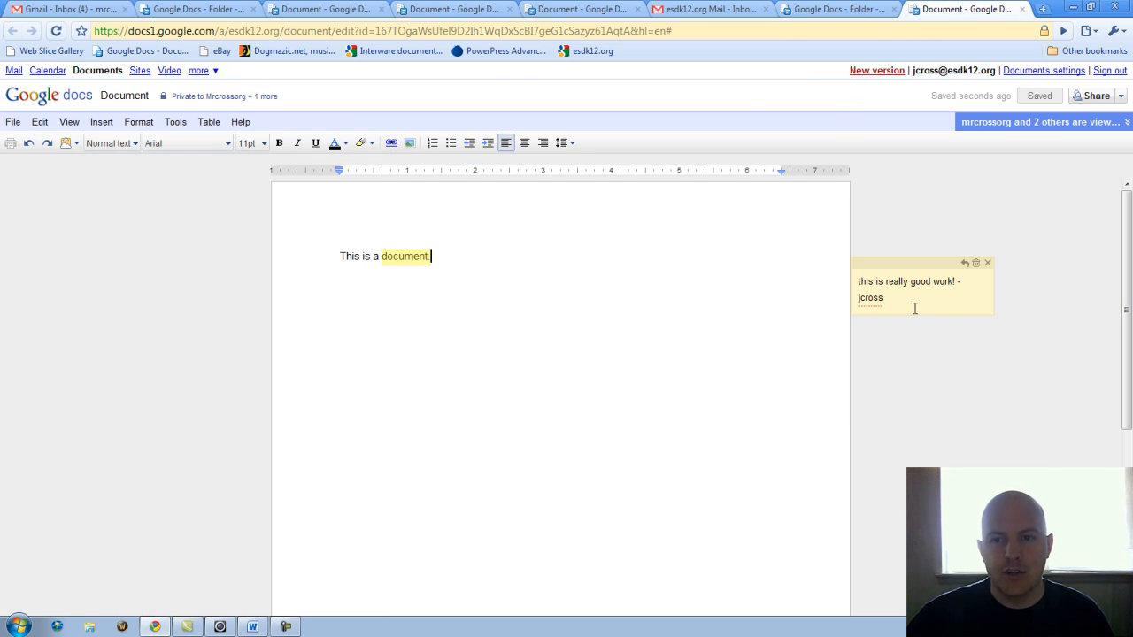
pyautogui.click(380, 9)
pyautogui.click(192, 9)
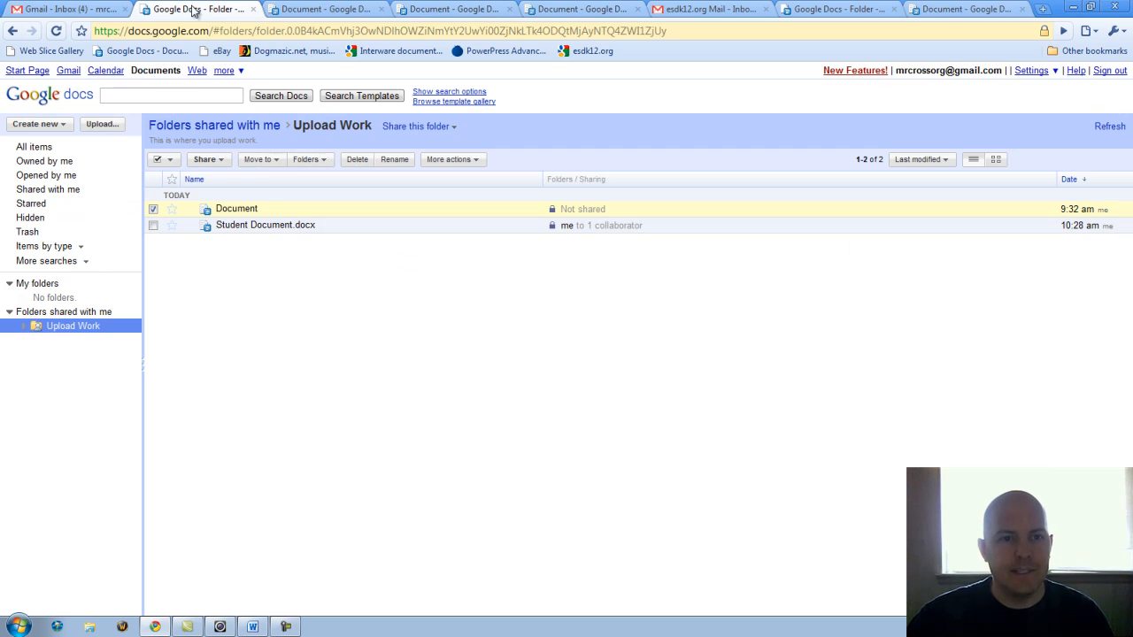
pyautogui.click(371, 11)
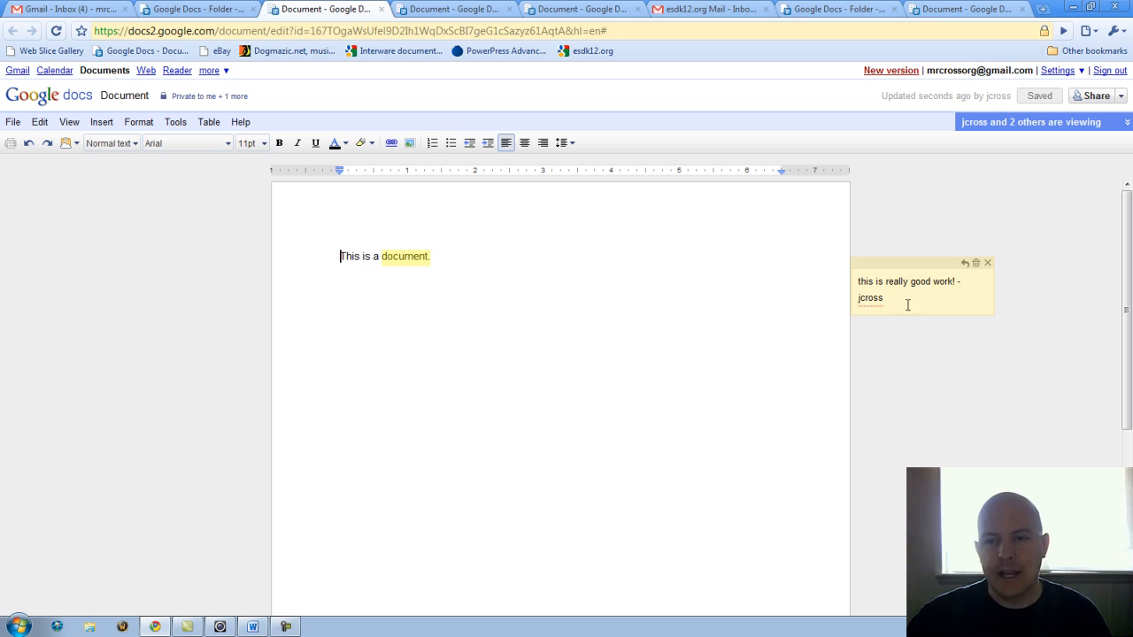
# Add the reply comment 'Thank you.' after 'document.' and save the document.
pyautogui.click(437, 257)
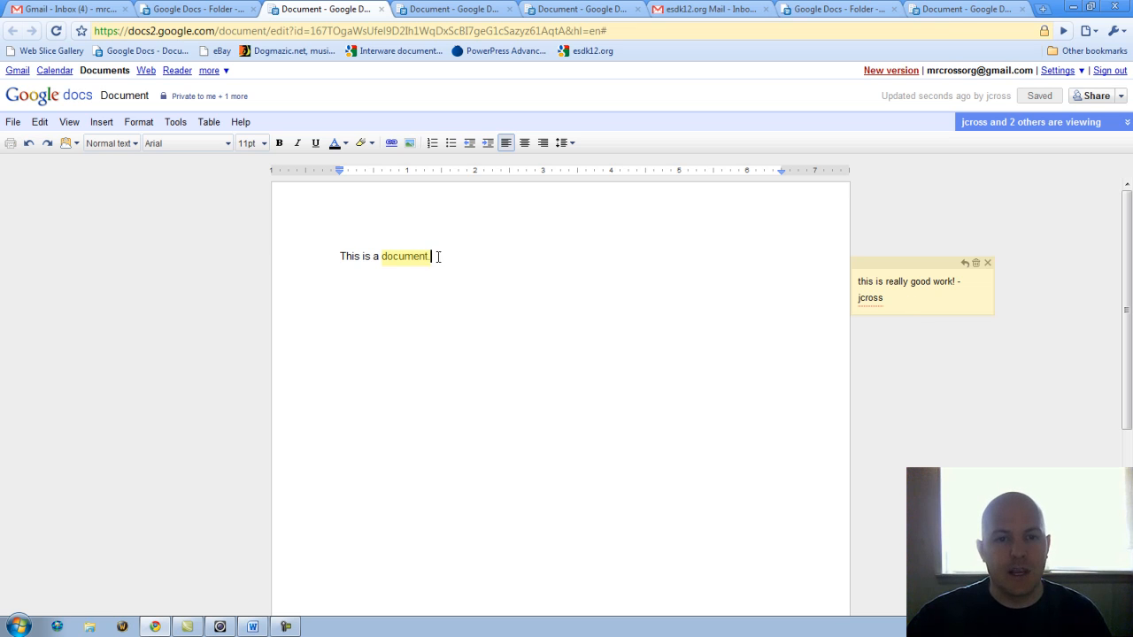
pyautogui.click(110, 126)
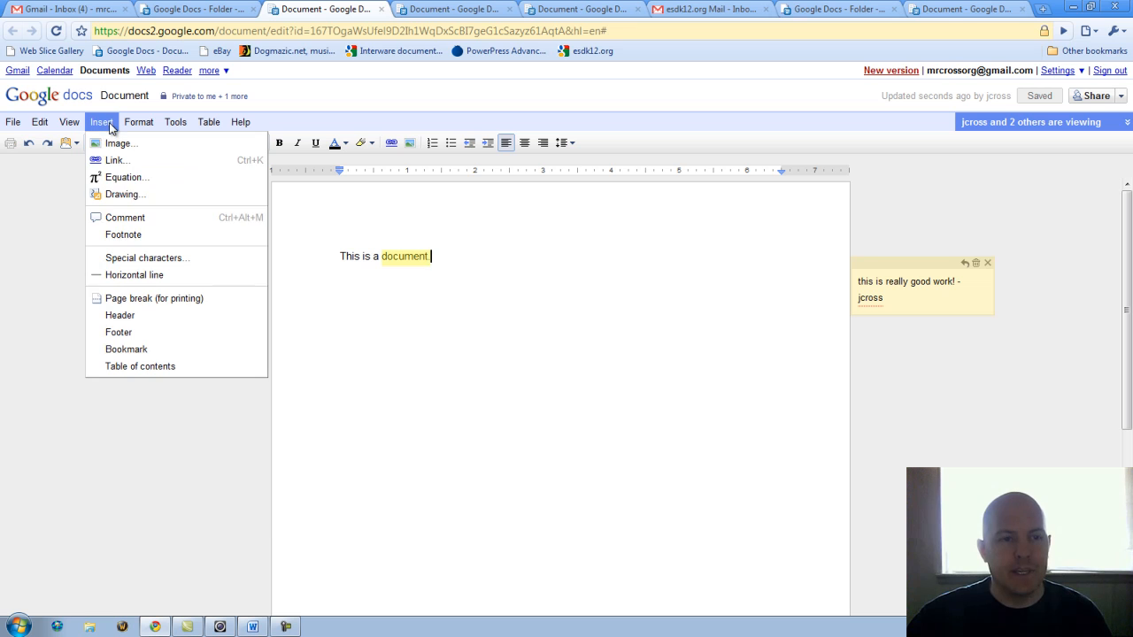
pyautogui.click(125, 217)
pyautogui.write('Thank ')
pyautogui.write('you.')
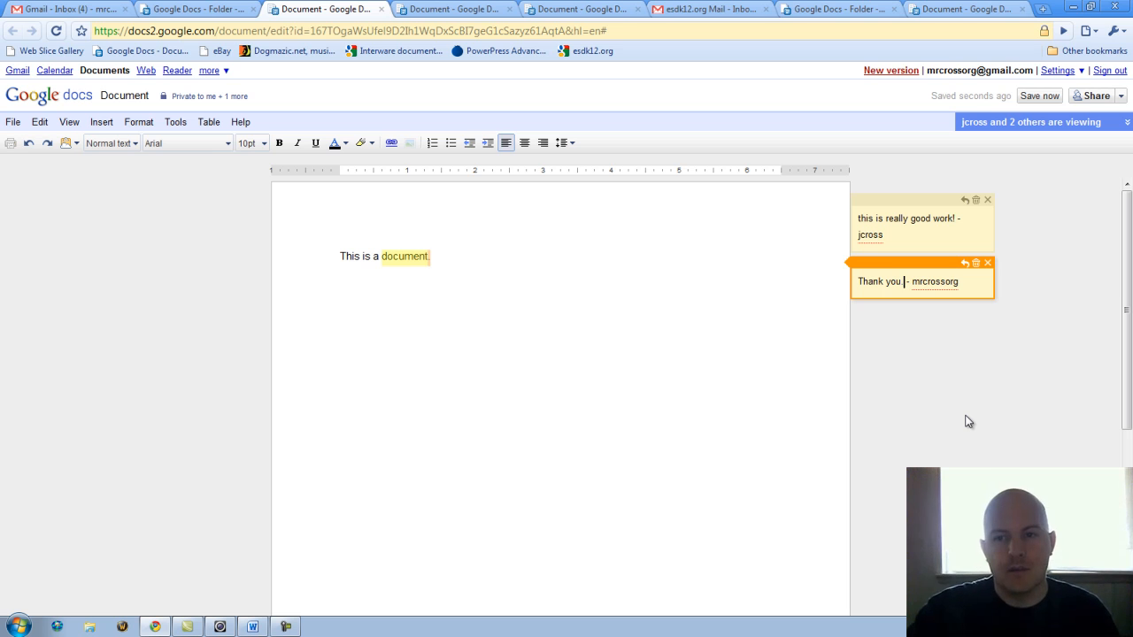
pyautogui.click(1039, 96)
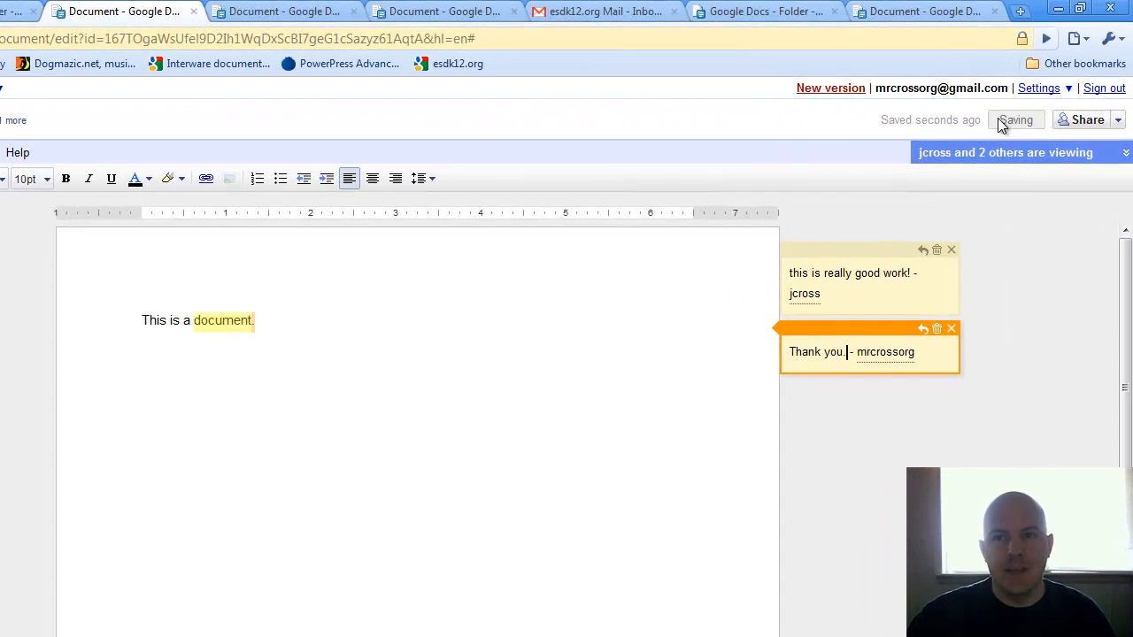
pyautogui.click(911, 11)
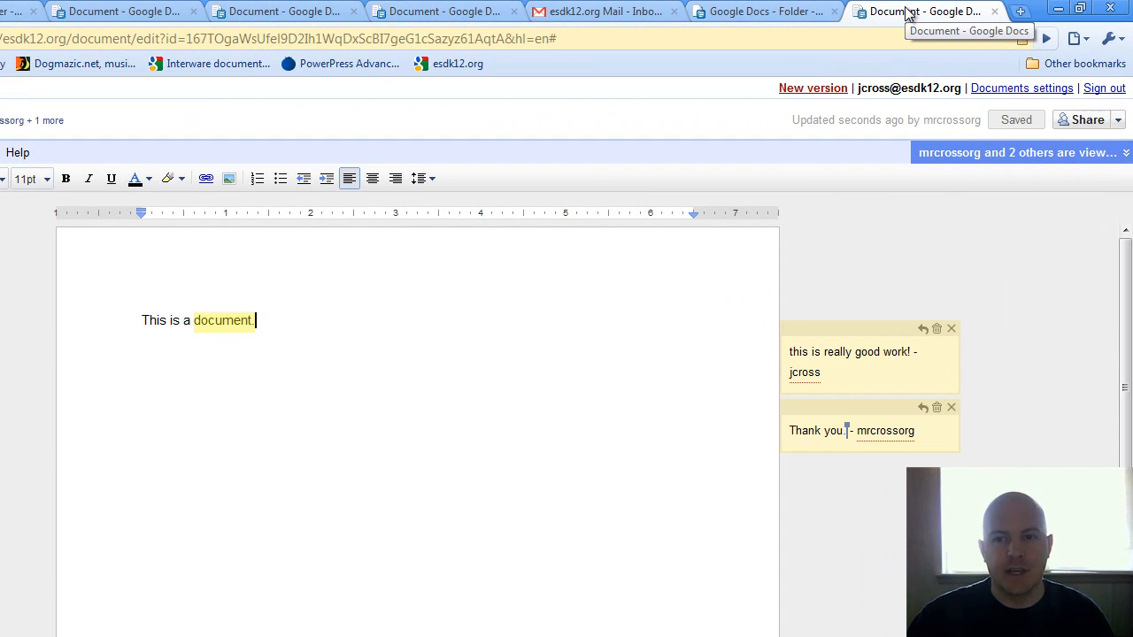